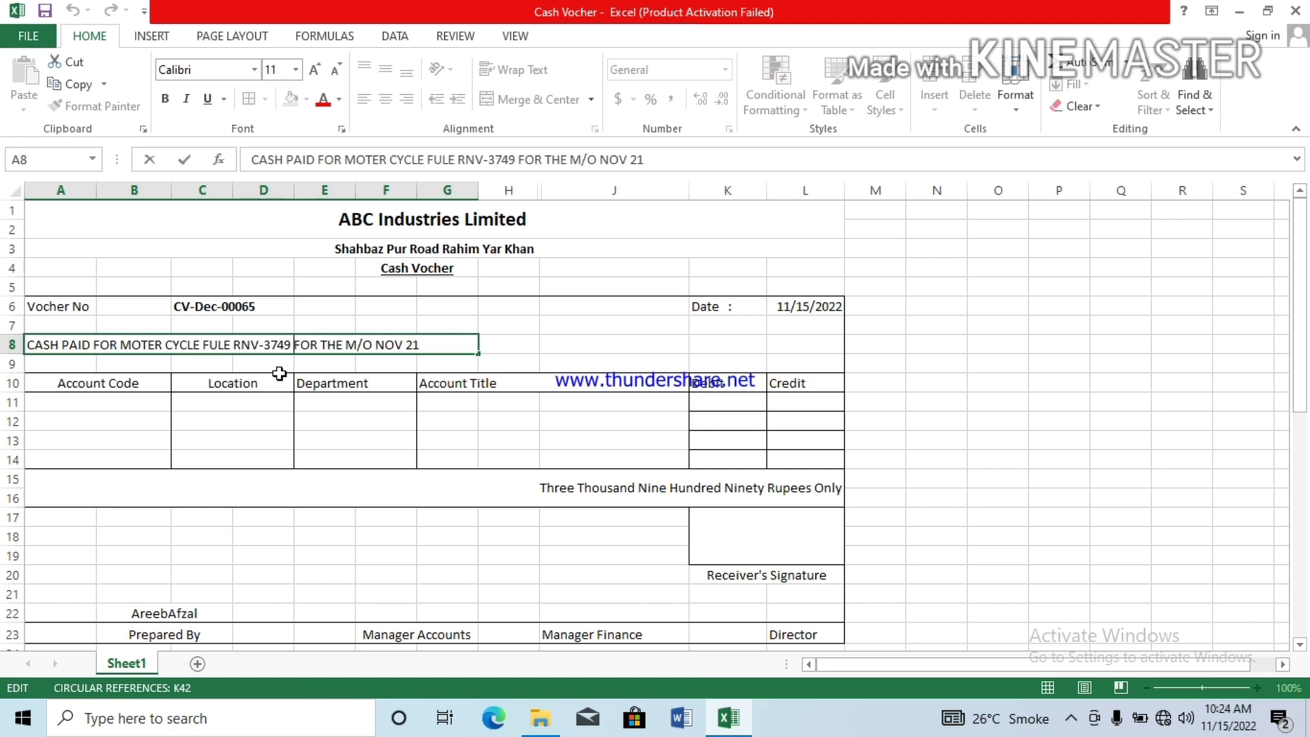
Delete the motorcycle fuel wording and registration number from the payment description in row 8.
{"action": "key", "text": "BackSpace"}
{"action": "key", "text": "BackSpace"}
{"action": "key", "text": "BackSpace"}
{"action": "key", "text": "BackSpace"}
{"action": "key", "text": "BackSpace"}
{"action": "key", "text": "BackSpace"}
{"action": "key", "text": "BackSpace"}
{"action": "key", "text": "BackSpace"}
{"action": "key", "text": "BackSpace"}
{"action": "key", "text": "BackSpace"}
{"action": "key", "text": "BackSpace"}
{"action": "key", "text": "BackSpace"}
{"action": "key", "text": "BackSpace"}
{"action": "key", "text": "BackSpace"}
{"action": "key", "text": "BackSpace"}
{"action": "key", "text": "BackSpace"}
{"action": "key", "text": "BackSpace"}
{"action": "key", "text": "BackSpace"}
{"action": "key", "text": "BackSpace"}
{"action": "key", "text": "BackSpace"}
{"action": "key", "text": "BackSpace"}
{"action": "key", "text": "BackSpace"}
{"action": "key", "text": "BackSpace"}
{"action": "key", "text": "BackSpace"}
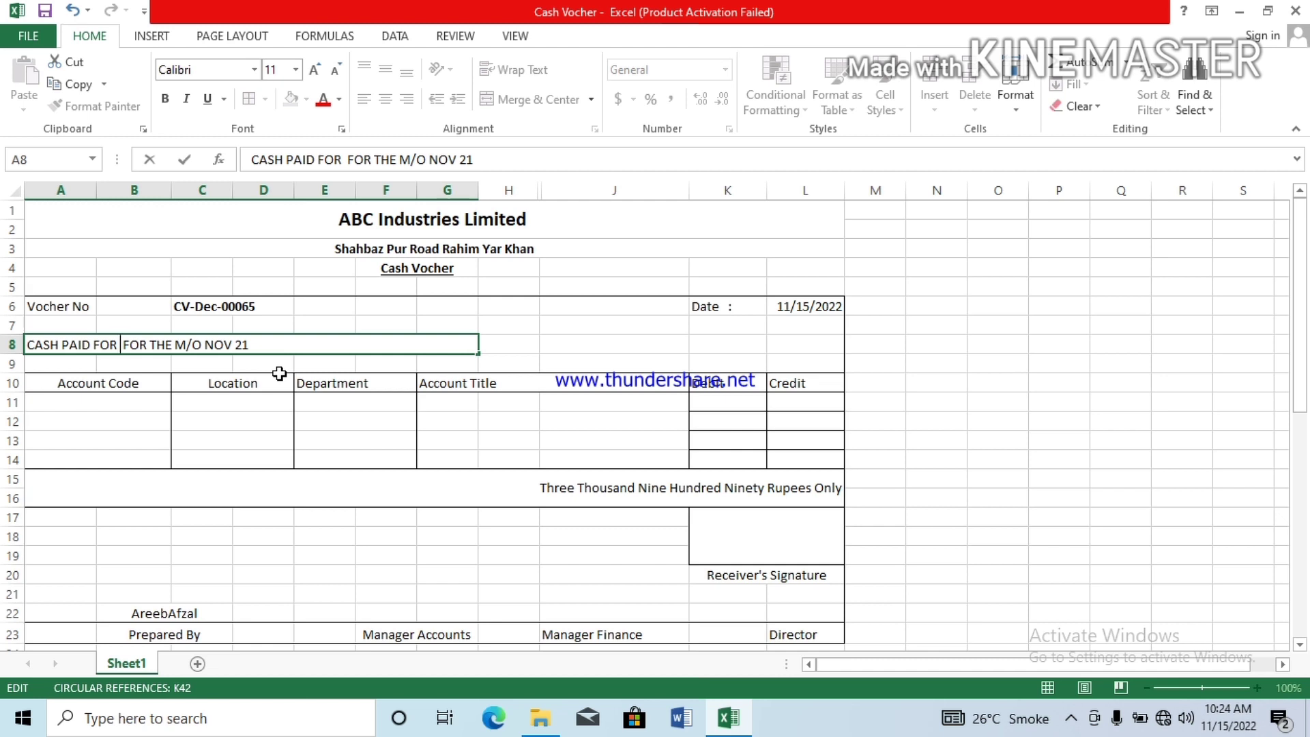
Add the payee's title and name to the row 8 description and change its opening to "CASH PAID to".
{"action": "type", "text": "Mr"}
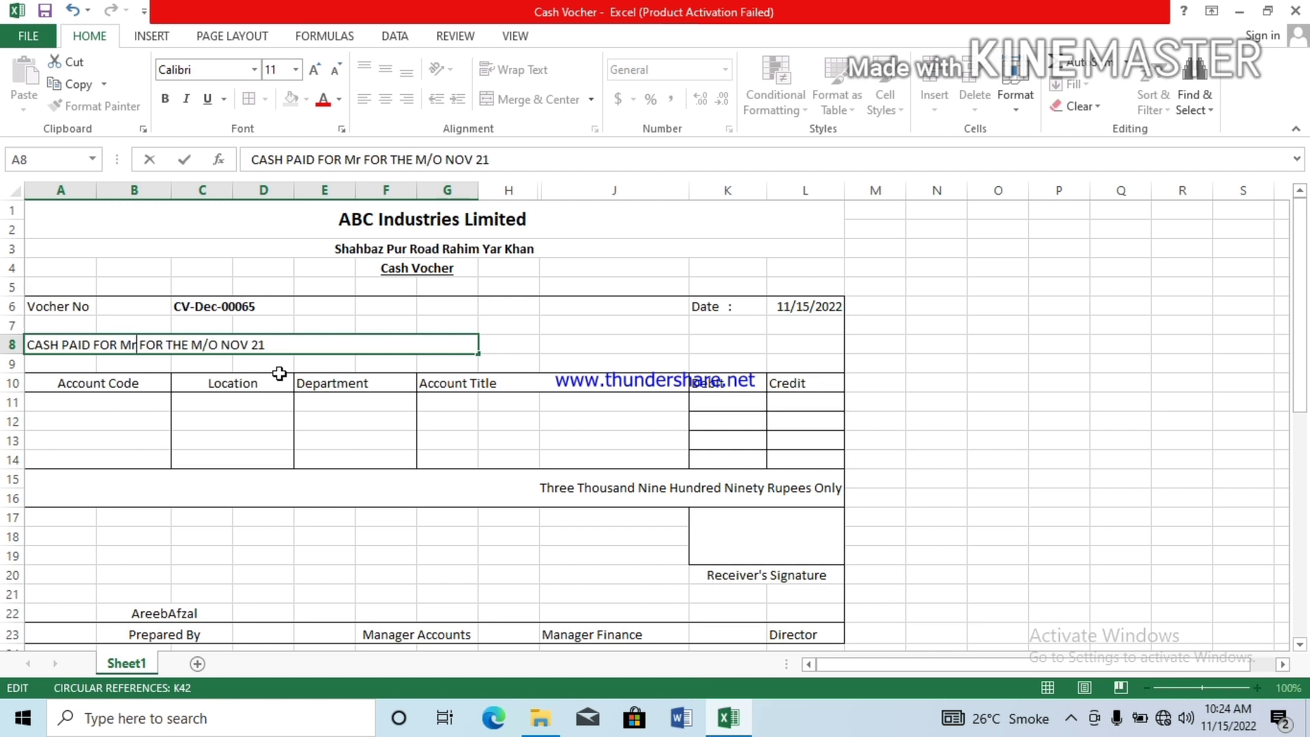
{"action": "type", "text": "."}
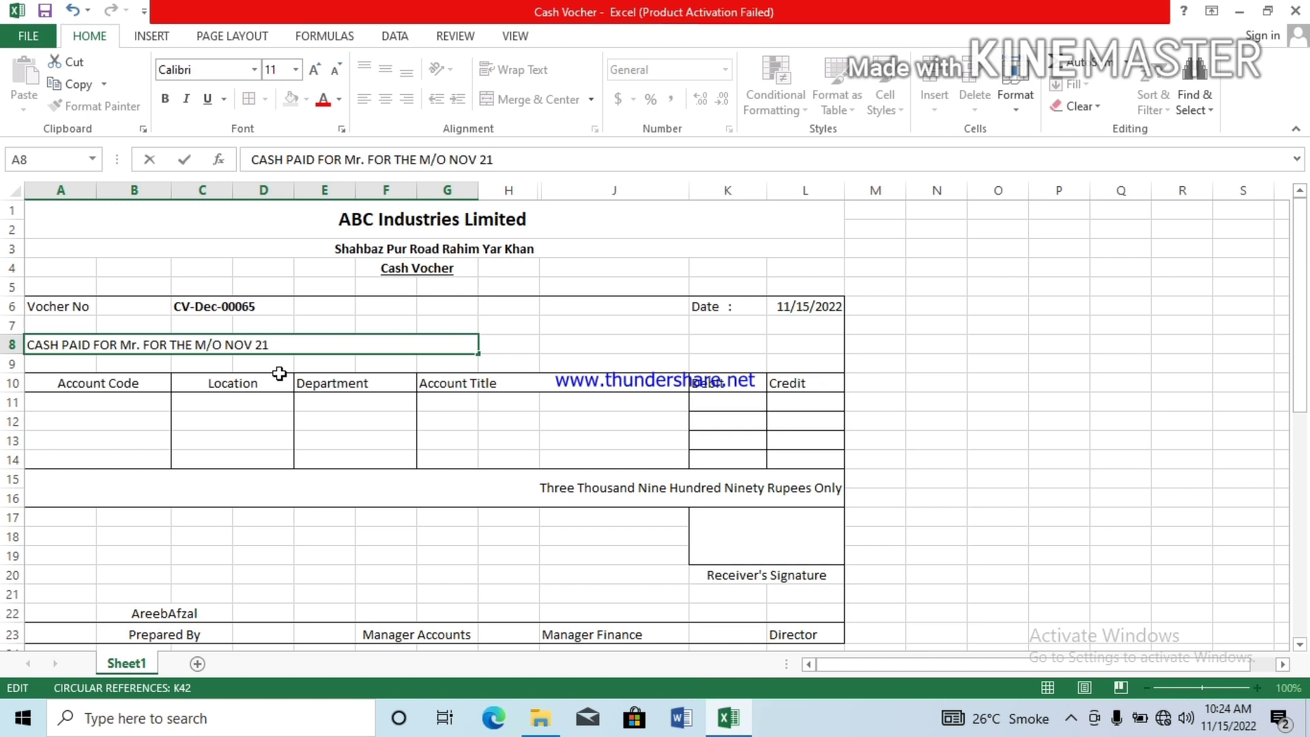
{"action": "type", "text": "Ali"}
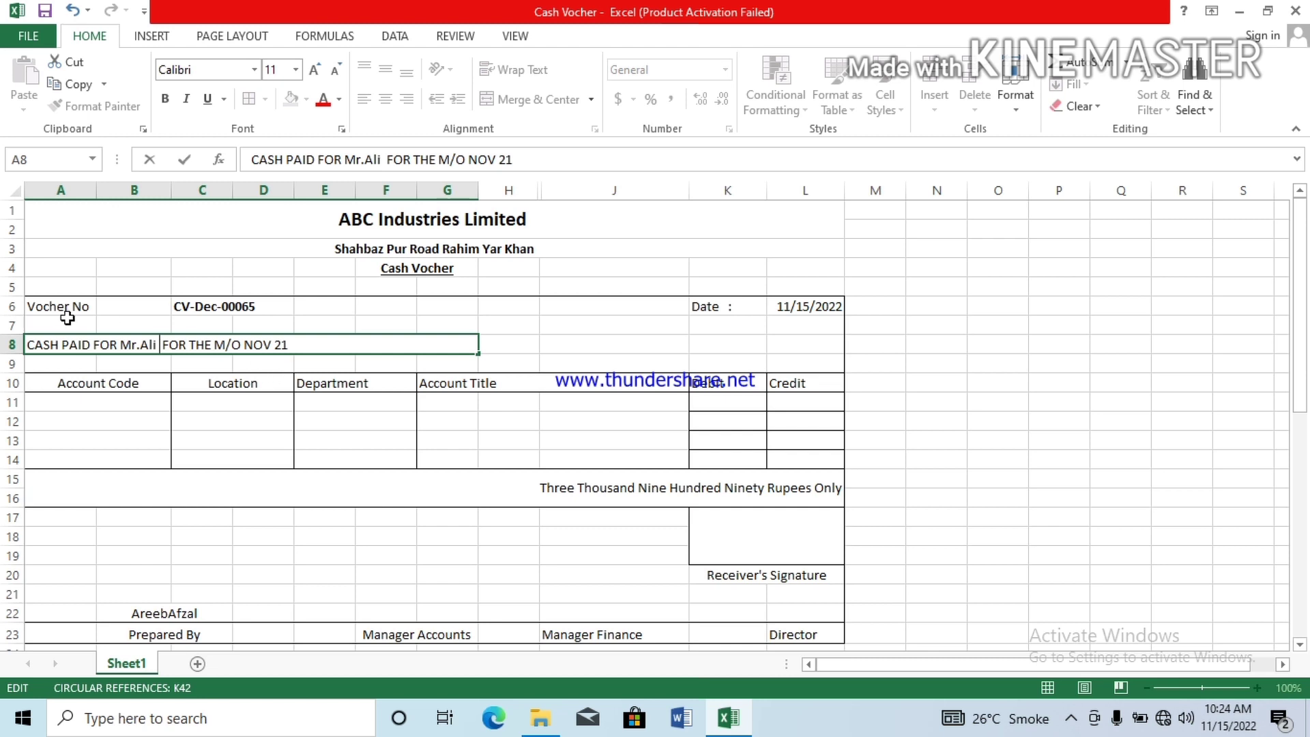
{"action": "left_click", "coordinate": [122, 340]}
{"action": "key", "text": "BackSpace"}
{"action": "key", "text": "BackSpace"}
{"action": "key", "text": "BackSpace"}
{"action": "key", "text": "BackSpace"}
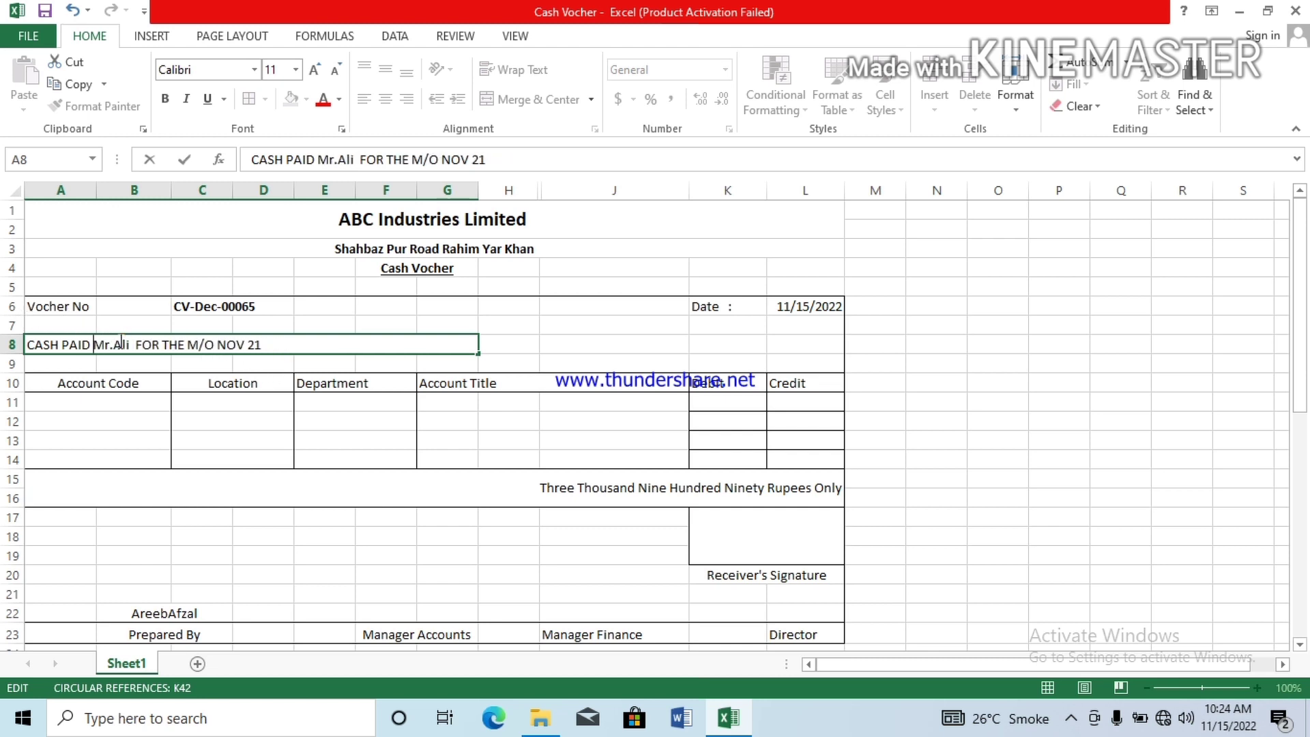
{"action": "type", "text": "to Mr.Ali "}
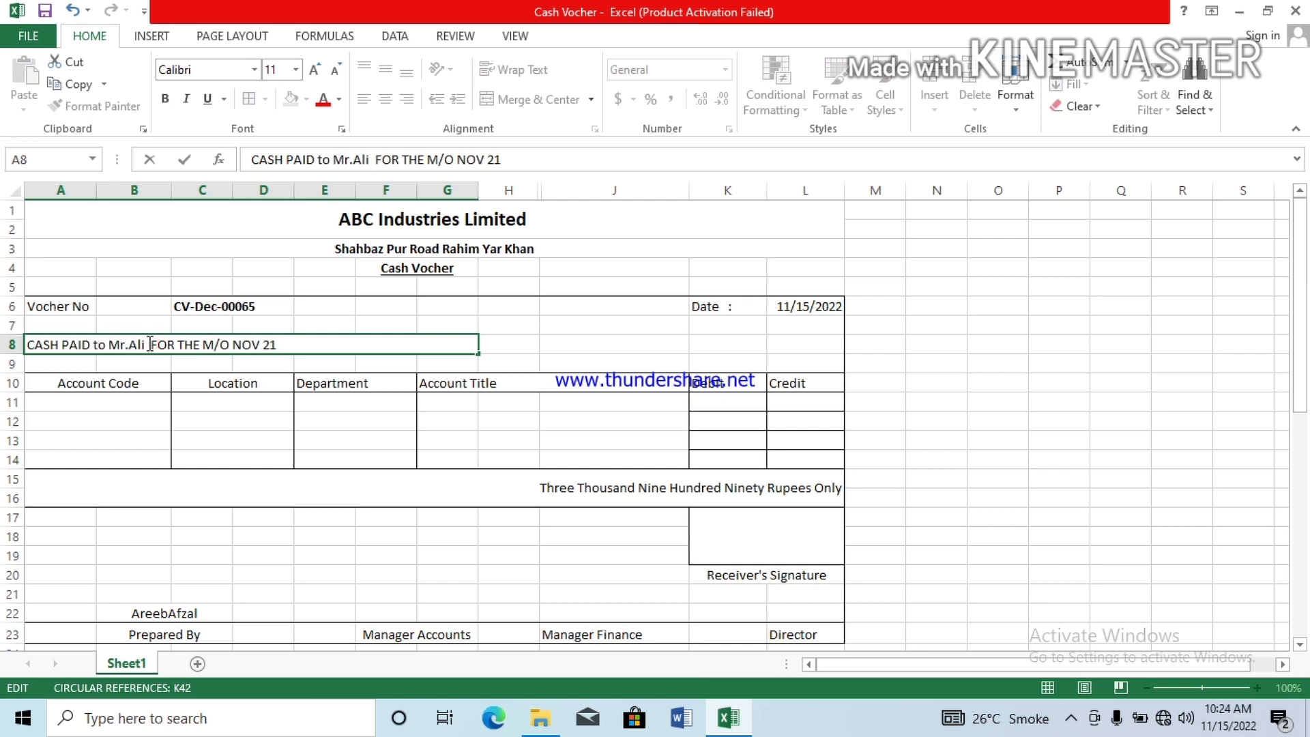
Insert "For Room Spary Air Freshner" after the payee's name in the row 8 payment description.
{"action": "type", "text": "For "}
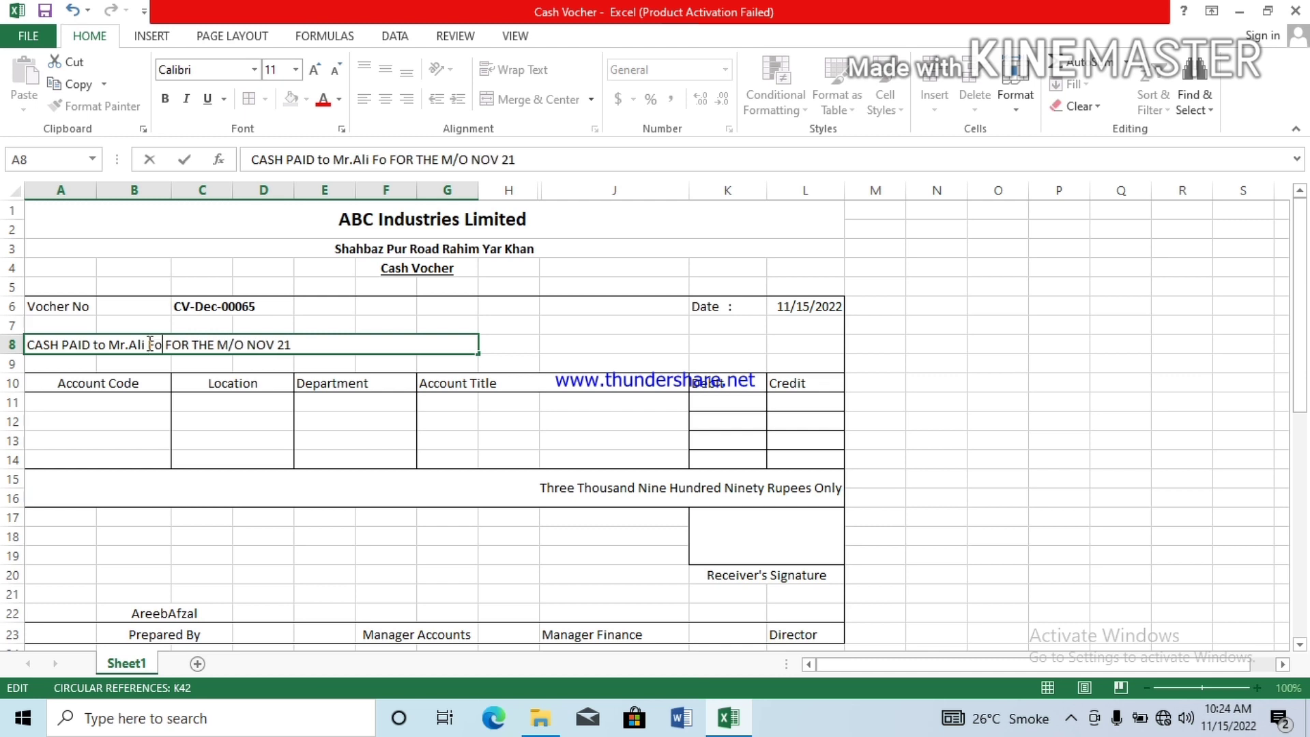
{"action": "type", "text": "Ro"}
{"action": "type", "text": "om Sp"}
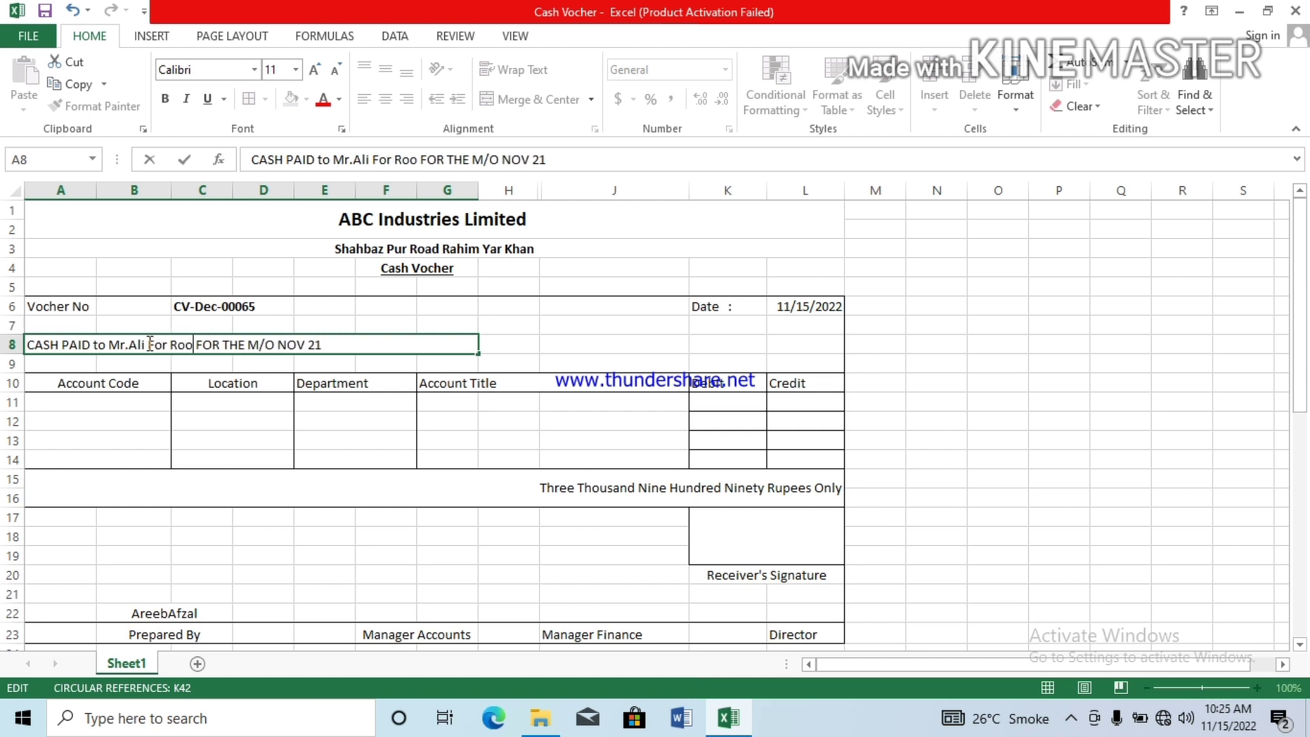
{"action": "type", "text": "ary "}
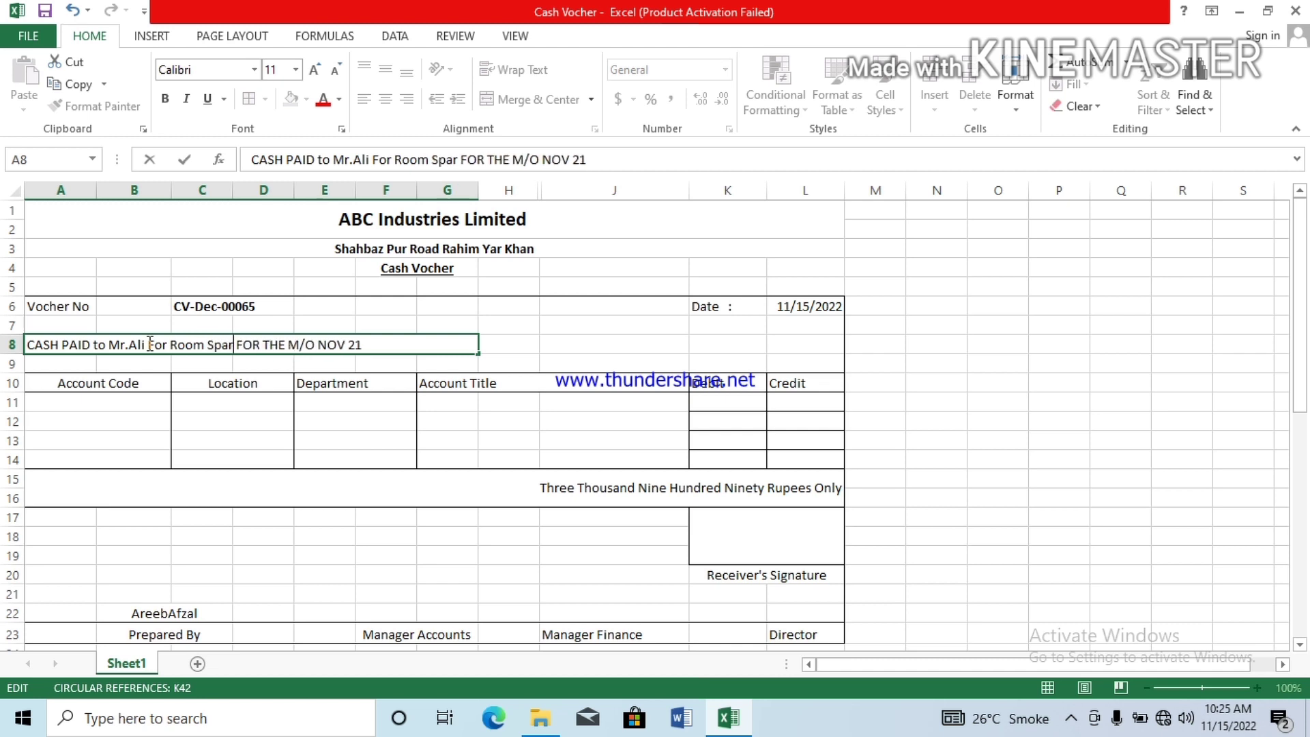
{"action": "type", "text": "Air"}
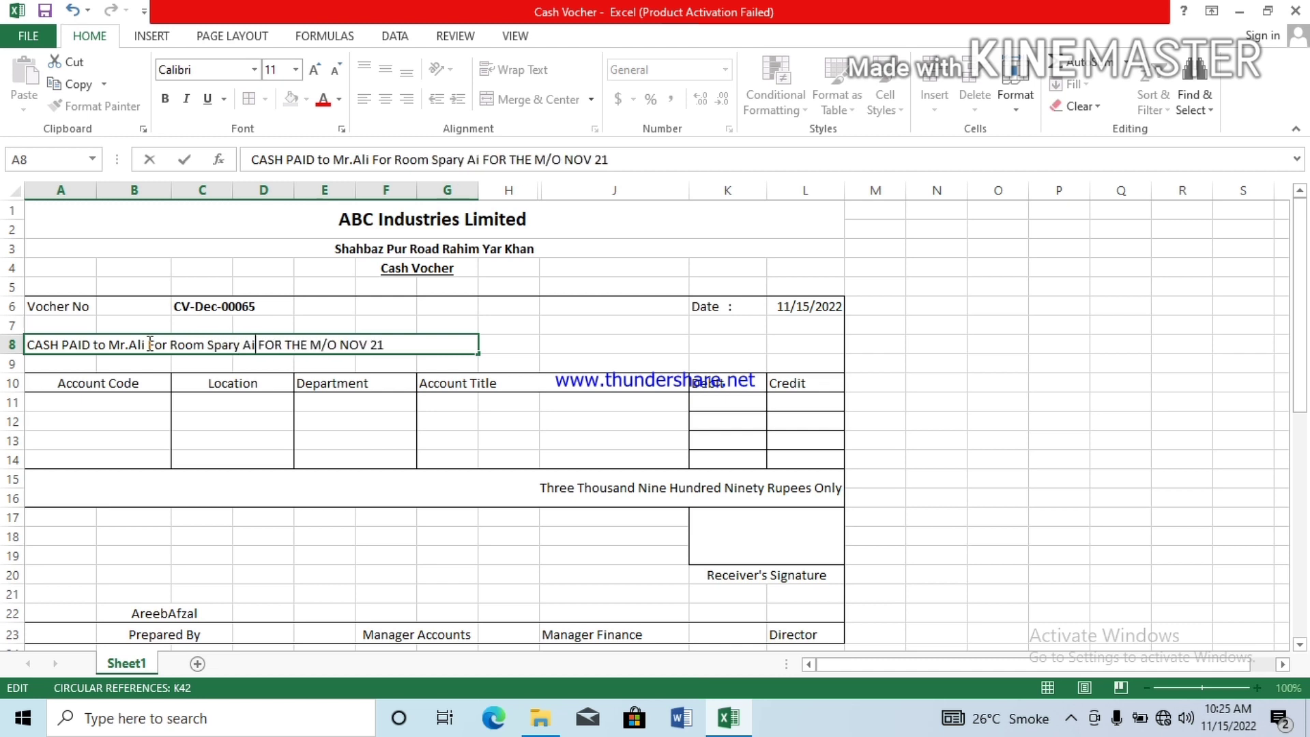
{"action": "type", "text": " Fres"}
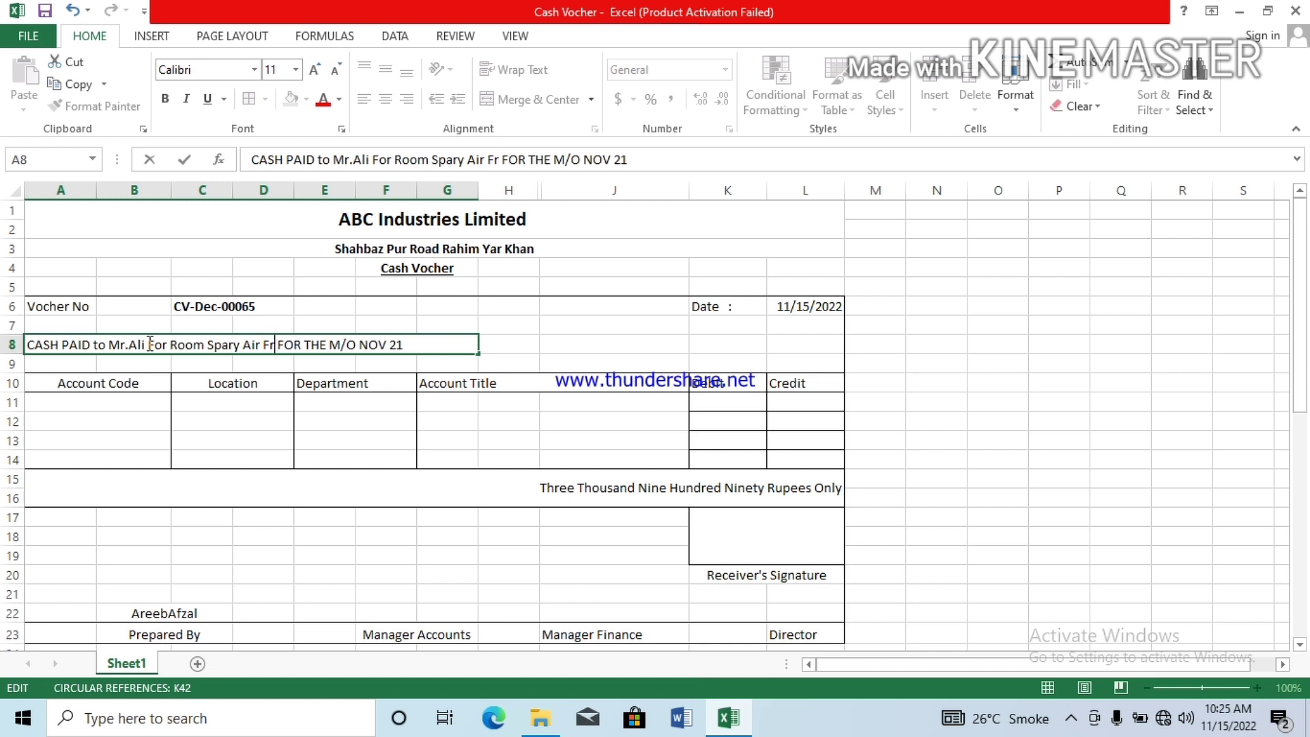
{"action": "type", "text": "hner"}
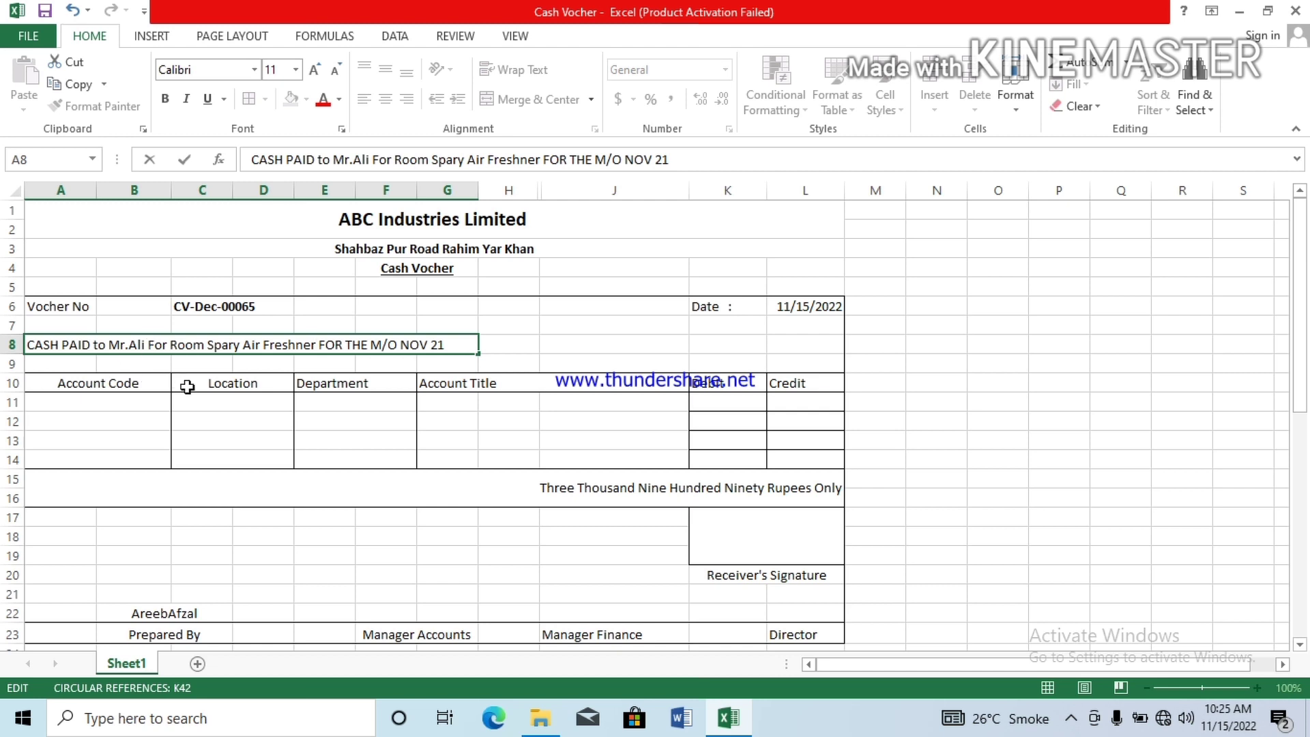
{"action": "left_click", "coordinate": [181, 416]}
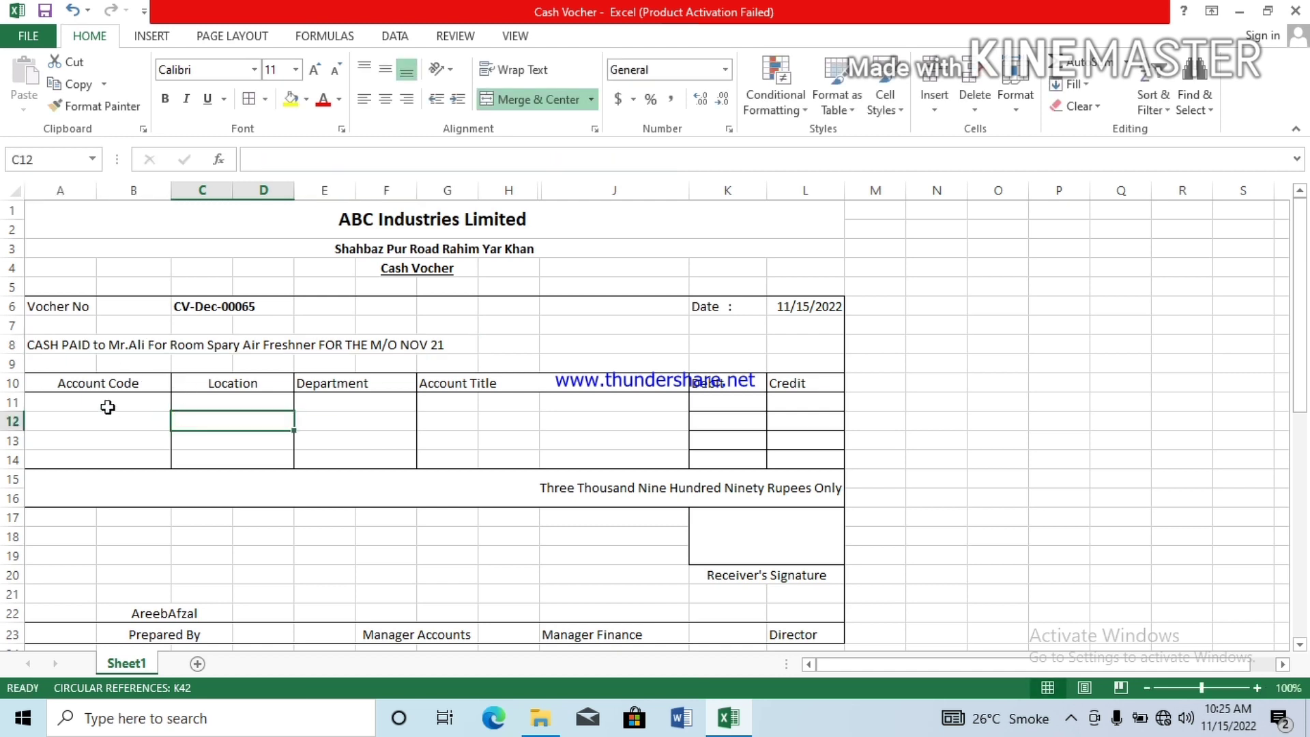
Enter 100002 as the first account code in cell A11.
{"action": "left_click", "coordinate": [74, 401]}
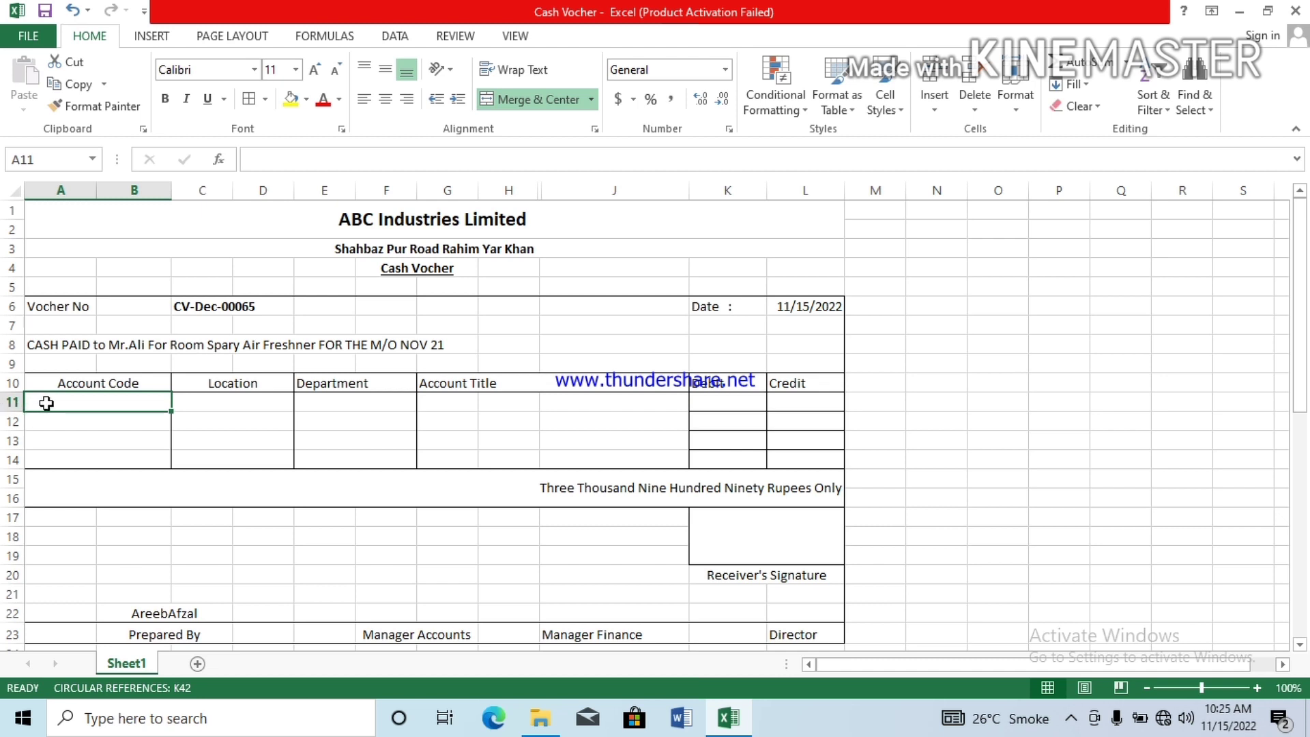
{"action": "type", "text": "1000"}
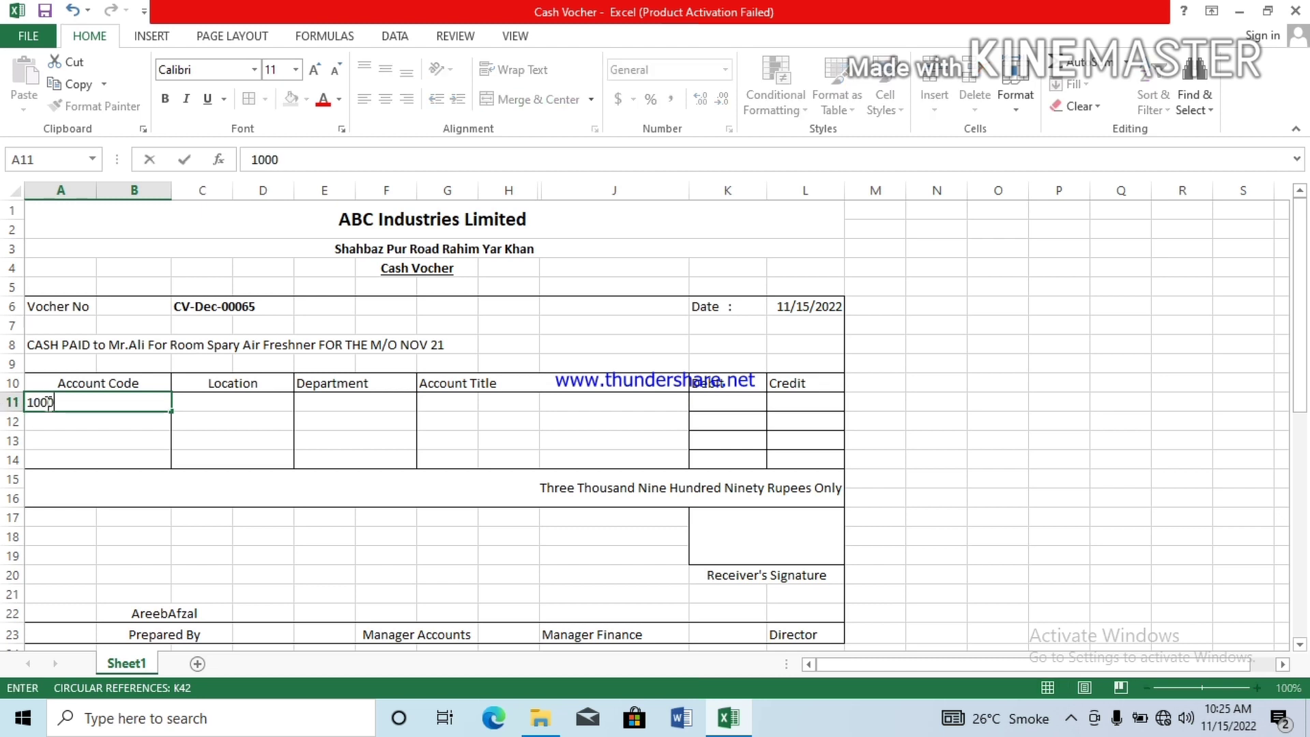
{"action": "type", "text": "02"}
{"action": "key", "text": "Tab"}
{"action": "left_click", "coordinate": [46, 402]}
{"action": "double_click", "coordinate": [46, 403]}
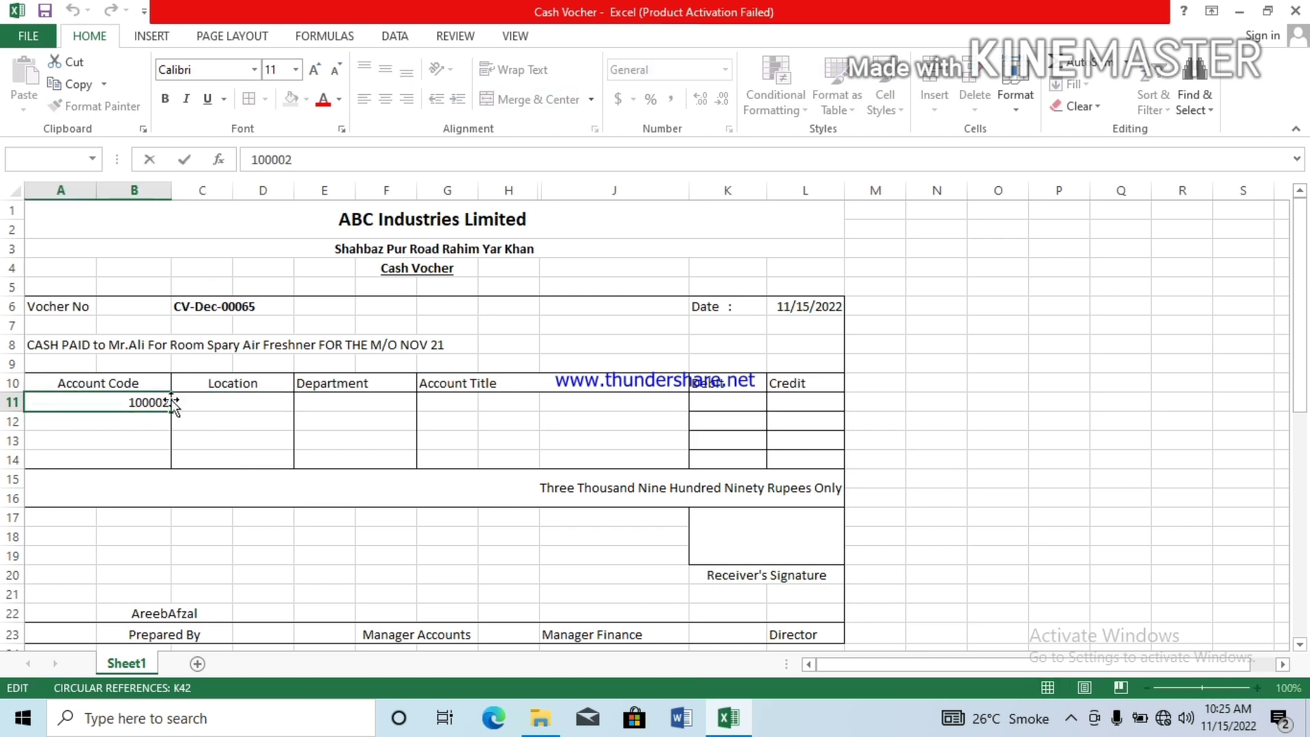
Enter account codes 20003 in A12 and 342344 in A13.
{"action": "left_click", "coordinate": [87, 426]}
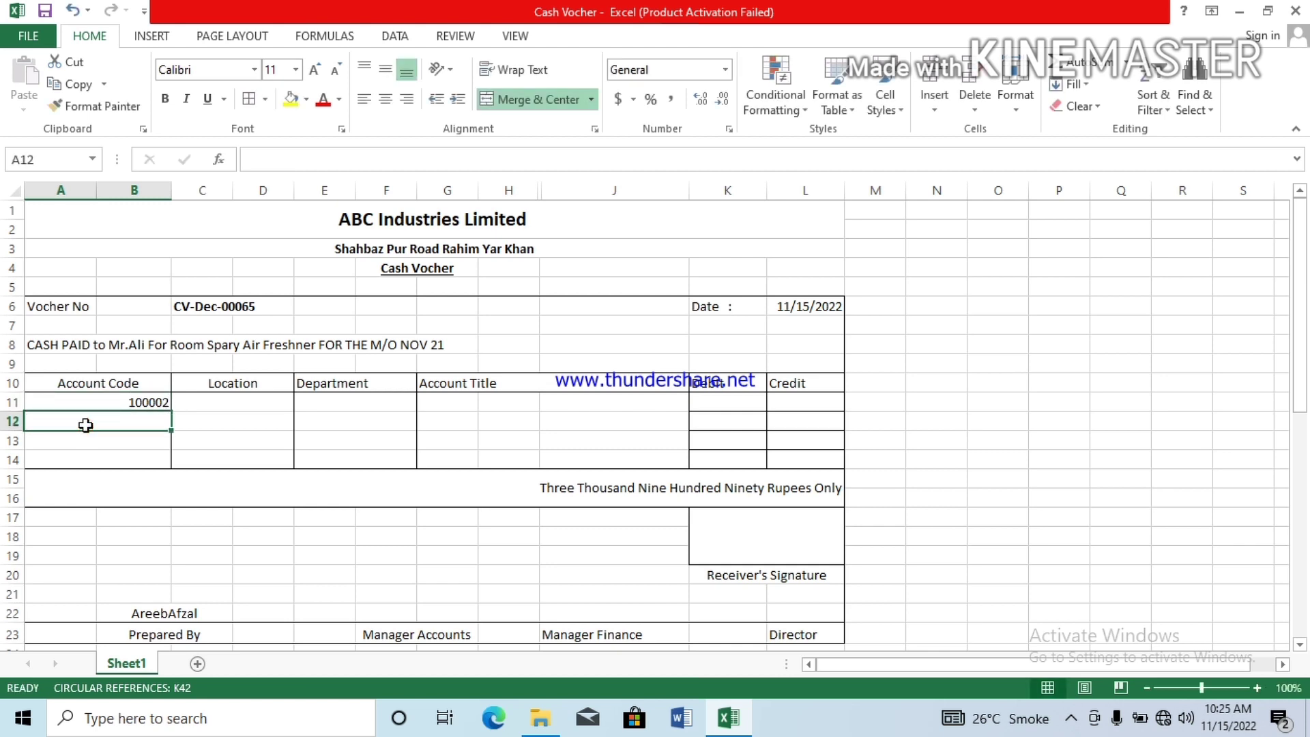
{"action": "type", "text": "20003"}
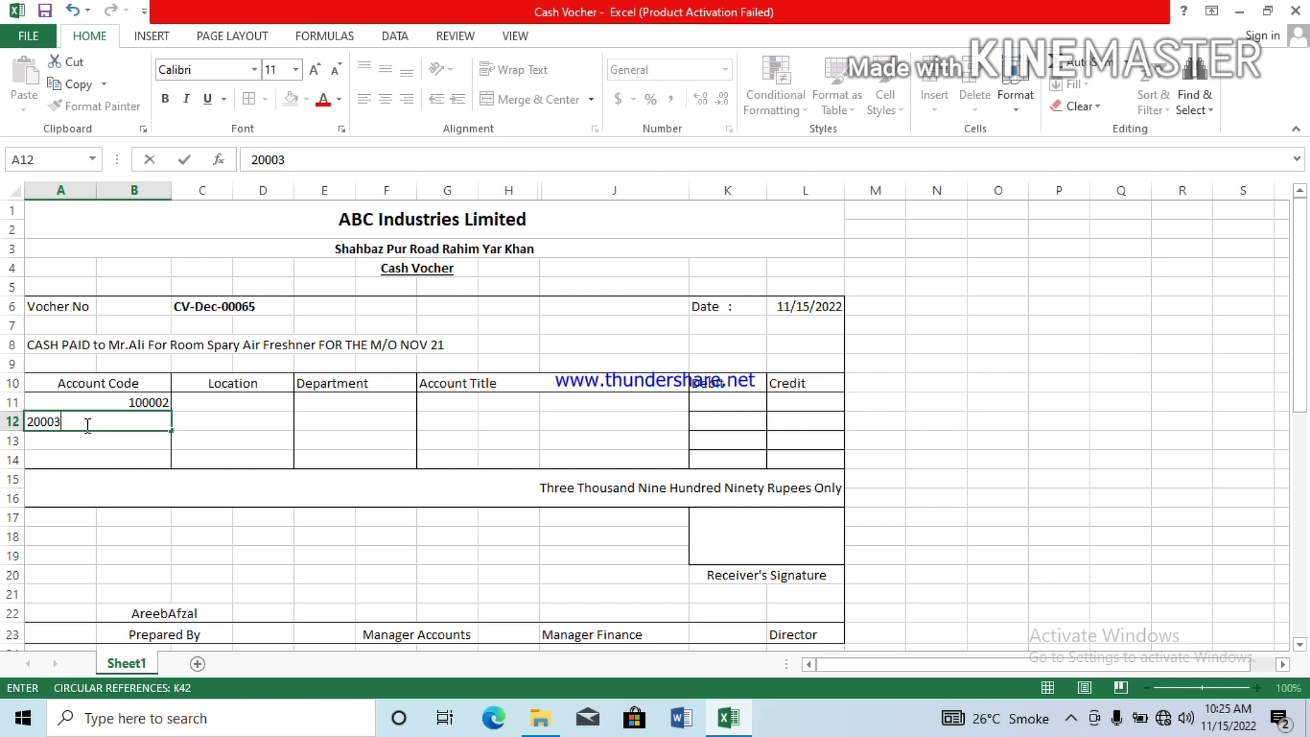
{"action": "key", "text": "Return"}
{"action": "type", "text": "r342344"}
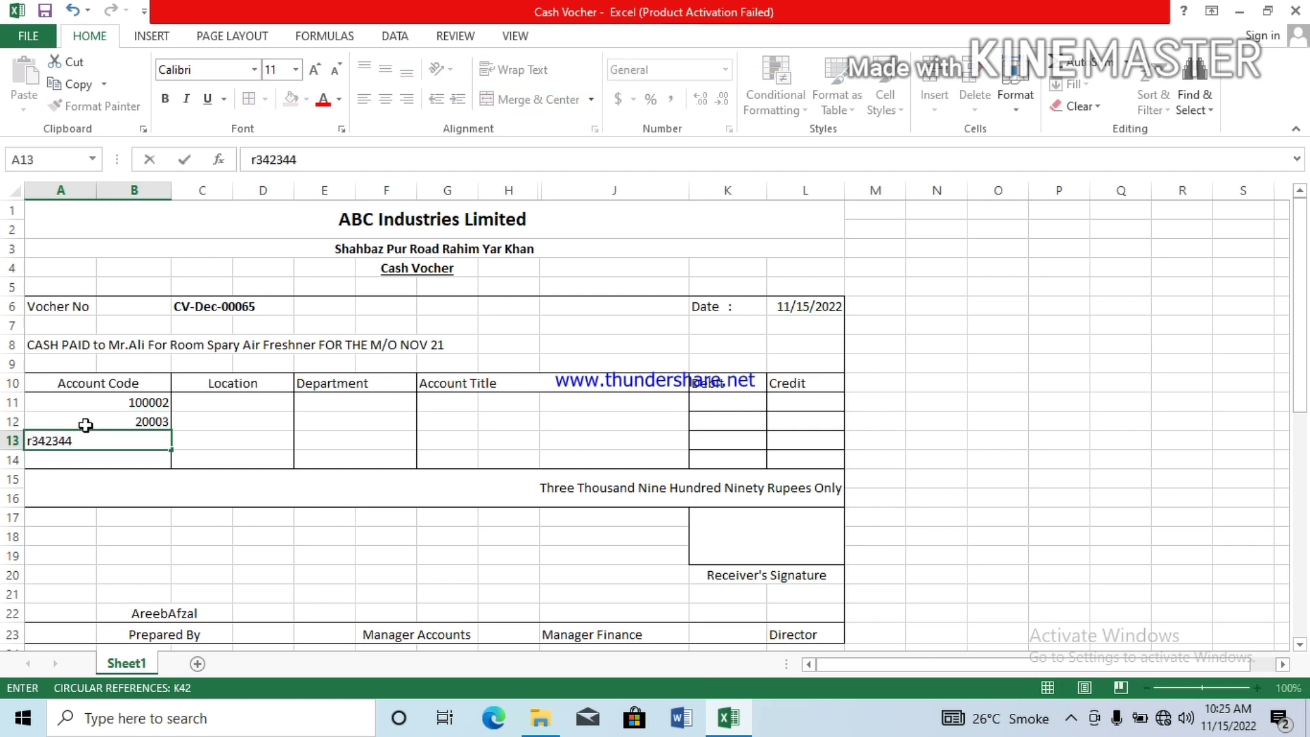
{"action": "key", "text": "ctrl+Return"}
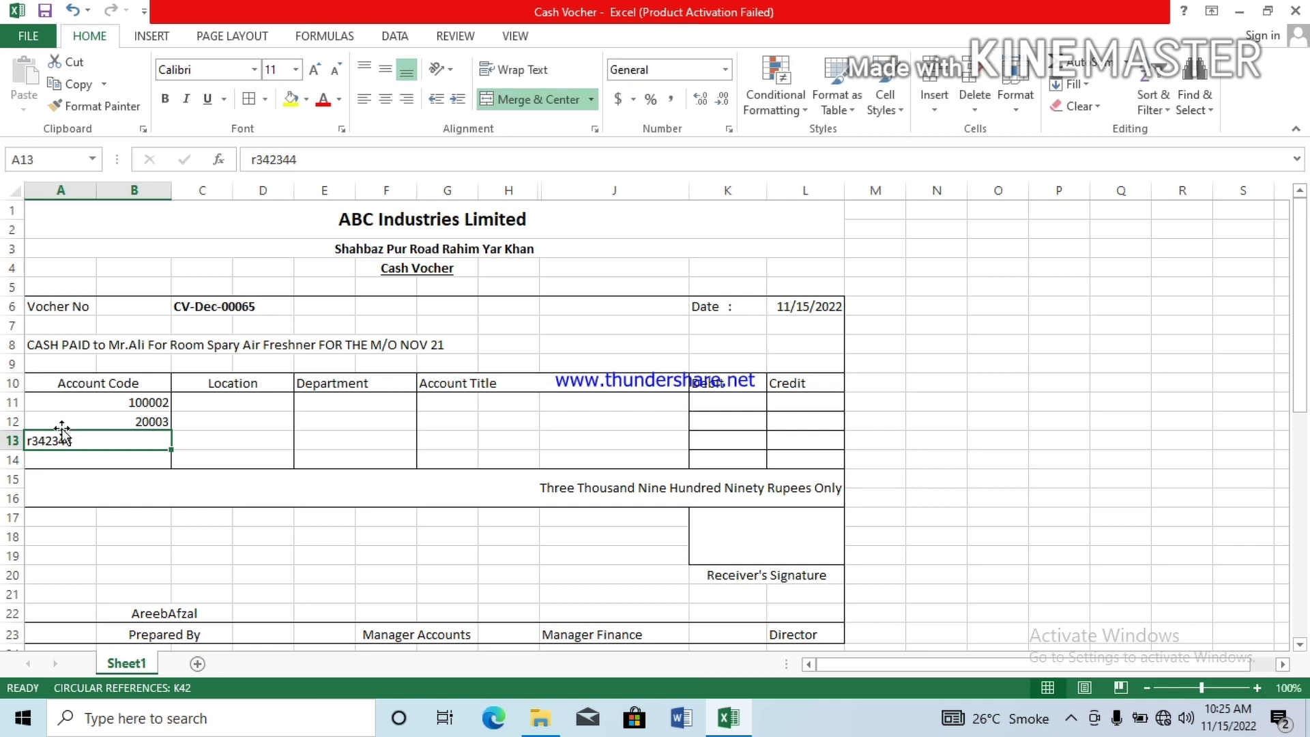
{"action": "double_click", "coordinate": [31, 441]}
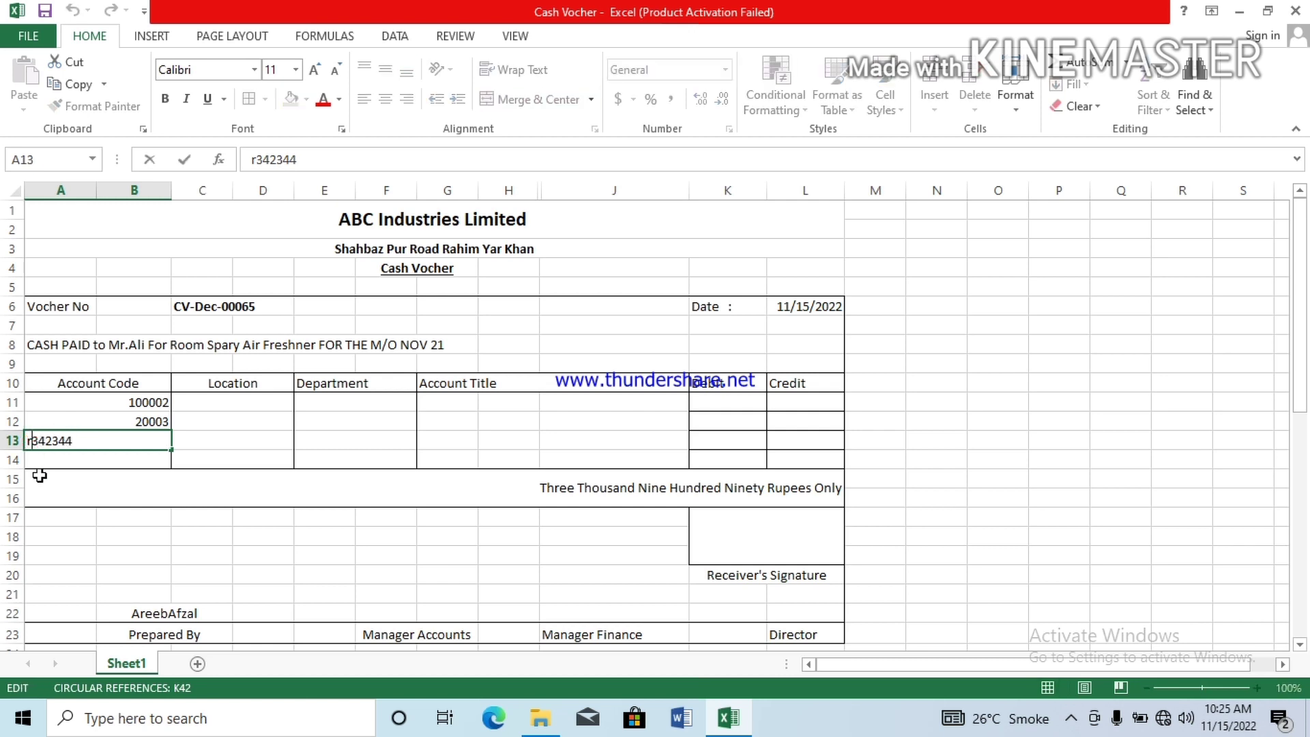
{"action": "key", "text": "BackSpace"}
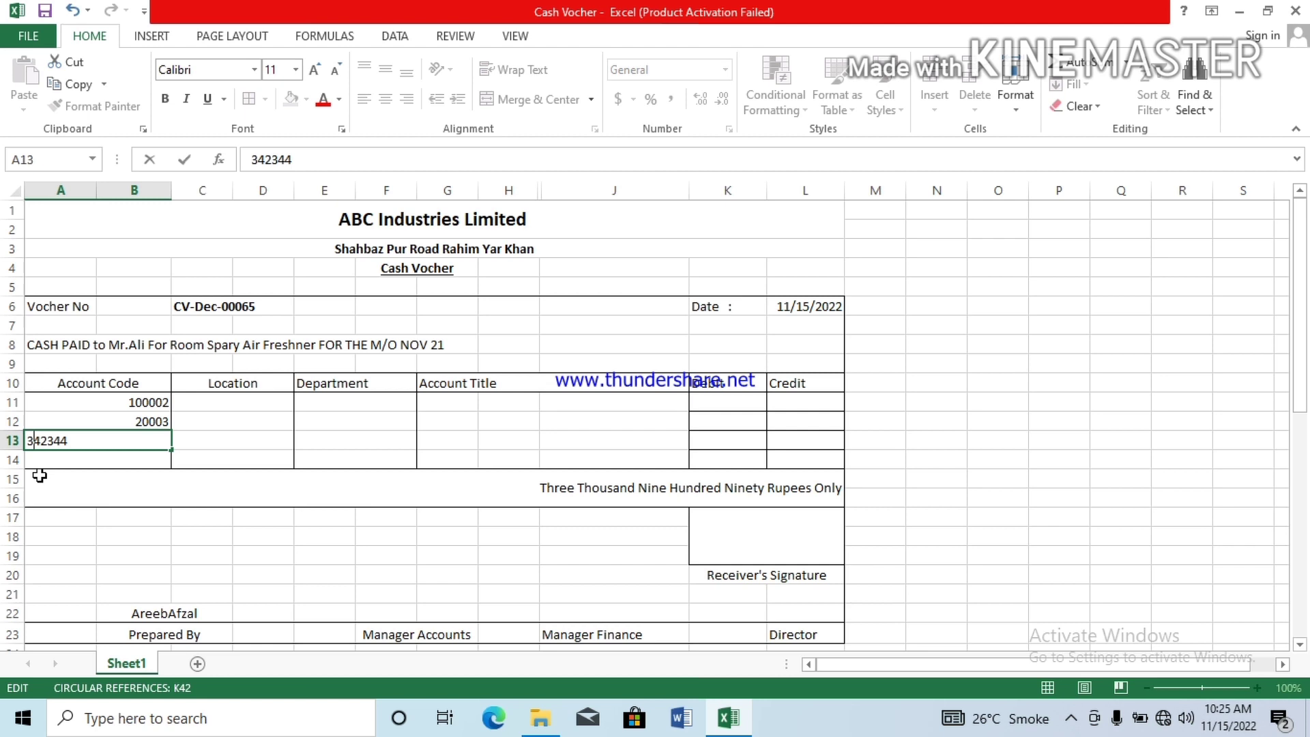
{"action": "key", "text": "Return"}
Enter "Rahim Yar Khan" as the location in C11 and fill it down to C13.
{"action": "key", "text": "Right"}
{"action": "key", "text": "Up"}
{"action": "key", "text": "Up"}
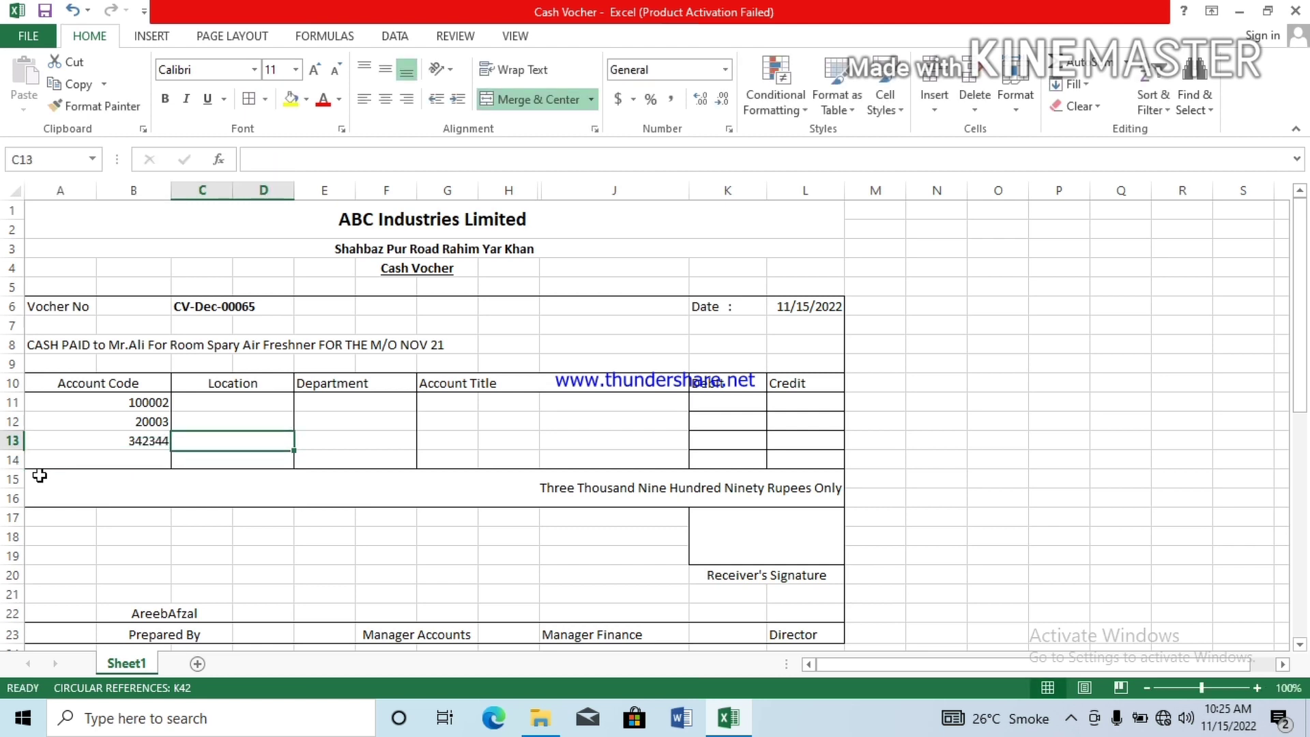
{"action": "key", "text": "Up"}
{"action": "type", "text": "Rahim Y"}
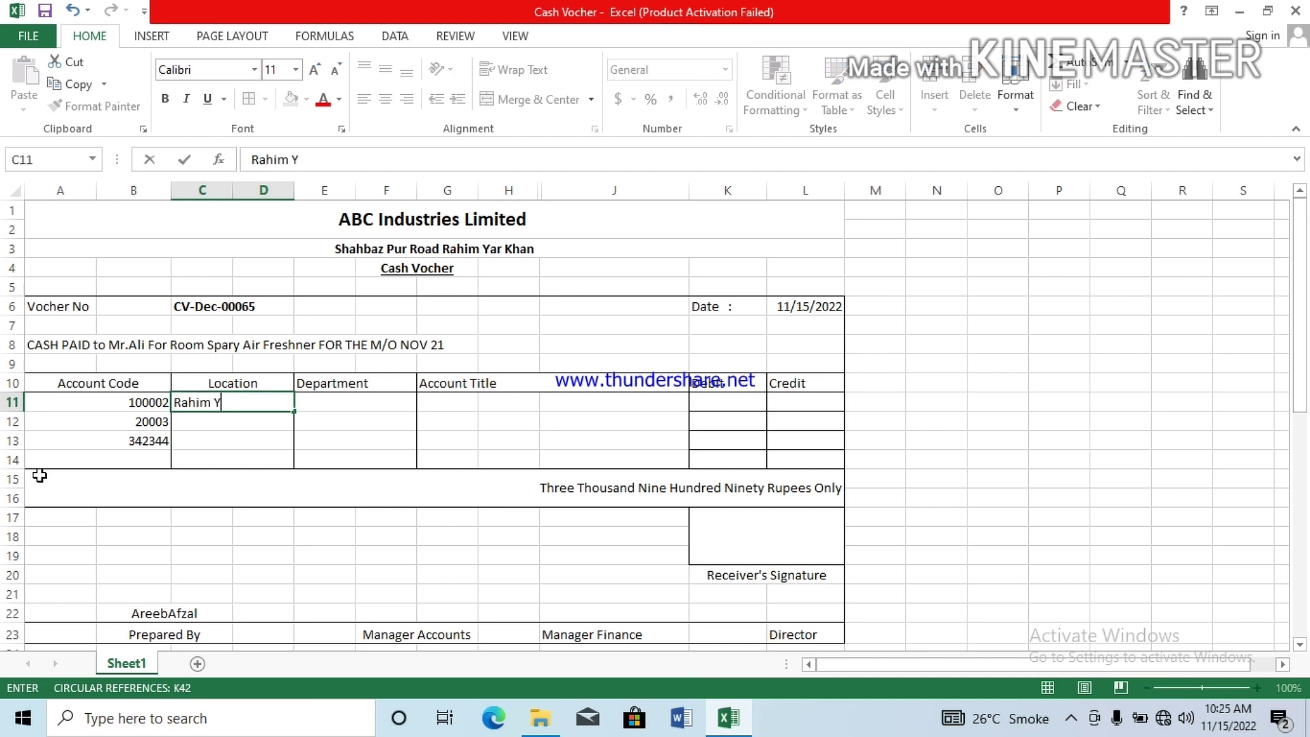
{"action": "type", "text": "ar Khan"}
{"action": "key", "text": "shift+Down"}
{"action": "key", "text": "shift+Down"}
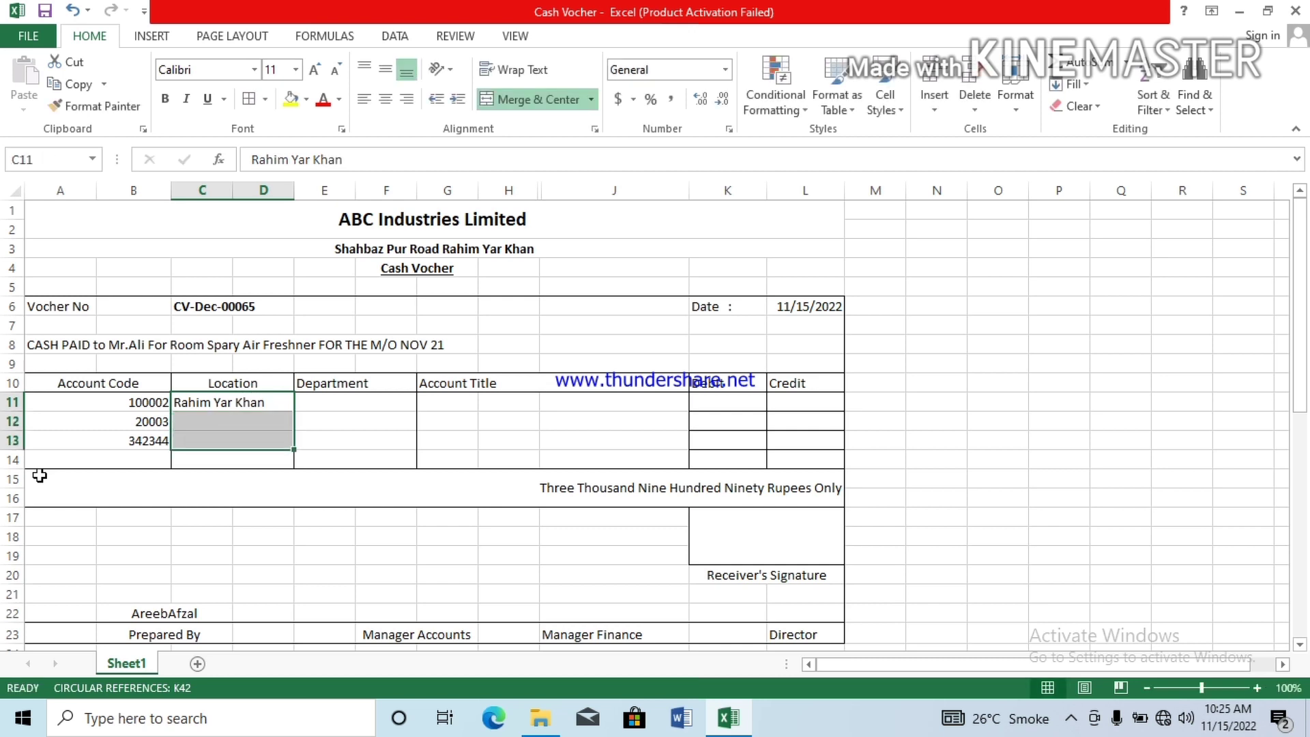
{"action": "key", "text": "ctrl+d"}
Enter "Other Manuferching Expense" as the department for the first voucher line in E11.
{"action": "key", "text": "Right"}
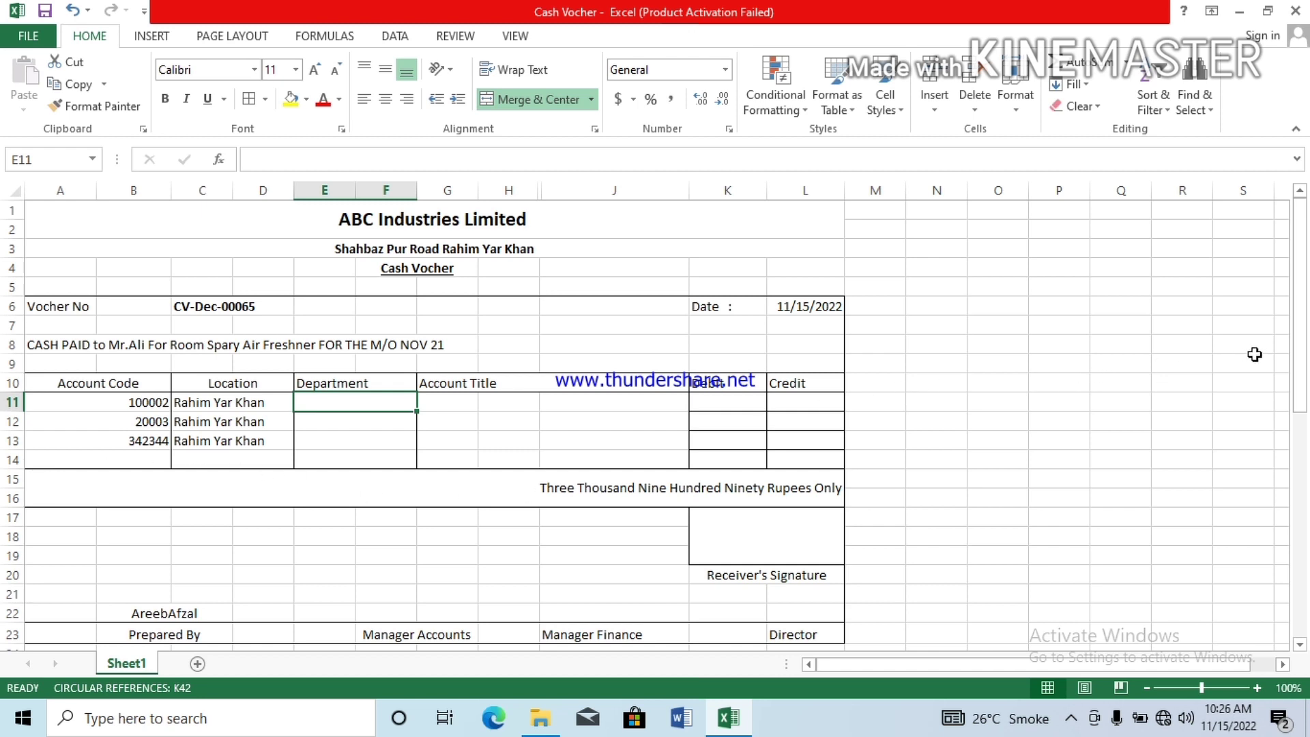
{"action": "left_click_drag", "start_coordinate": [1302, 355], "coordinate": [1300, 425]}
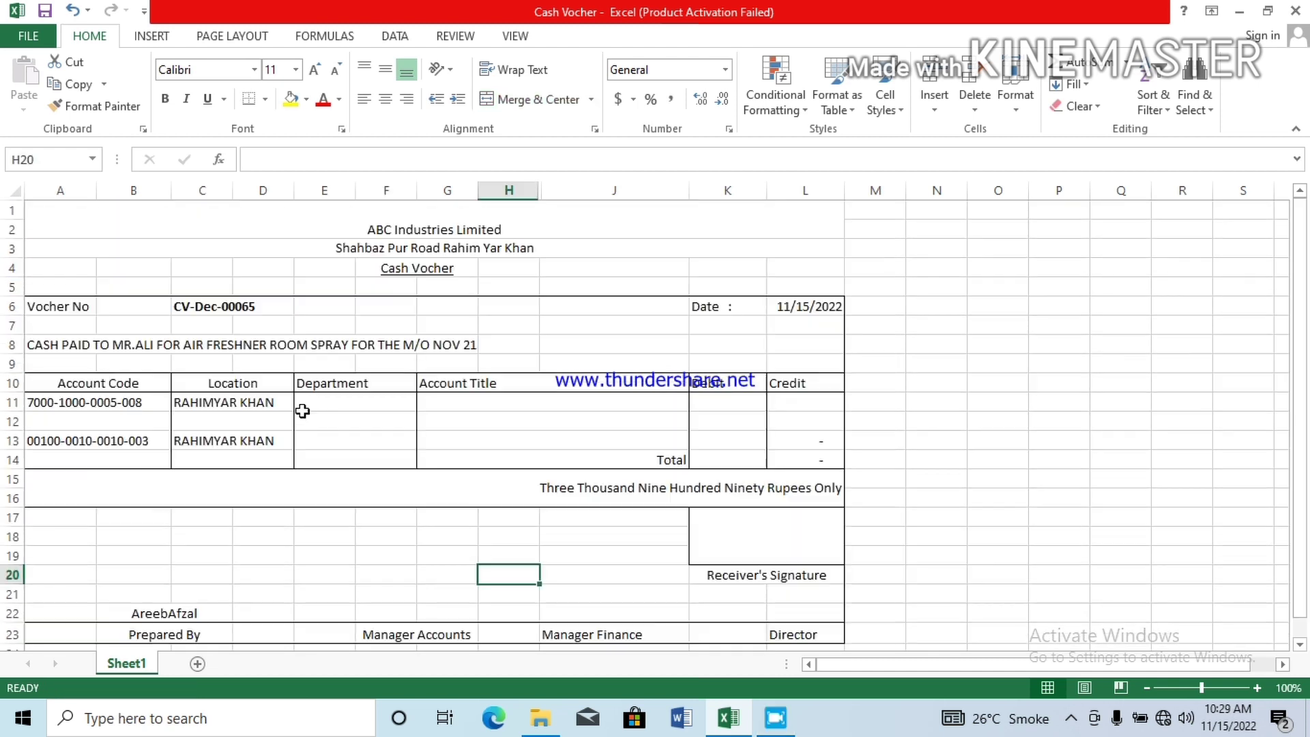
{"action": "left_click", "coordinate": [314, 403]}
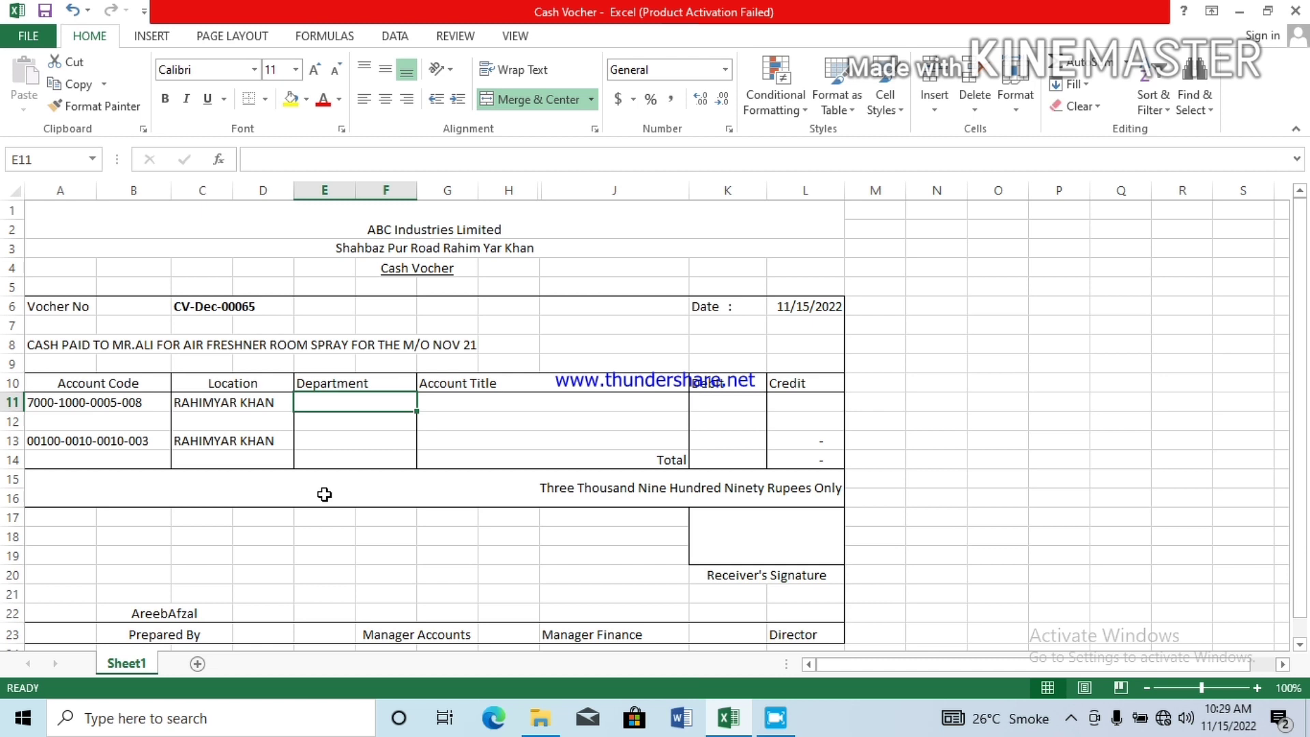
{"action": "type", "text": "Other Manuferching Expense"}
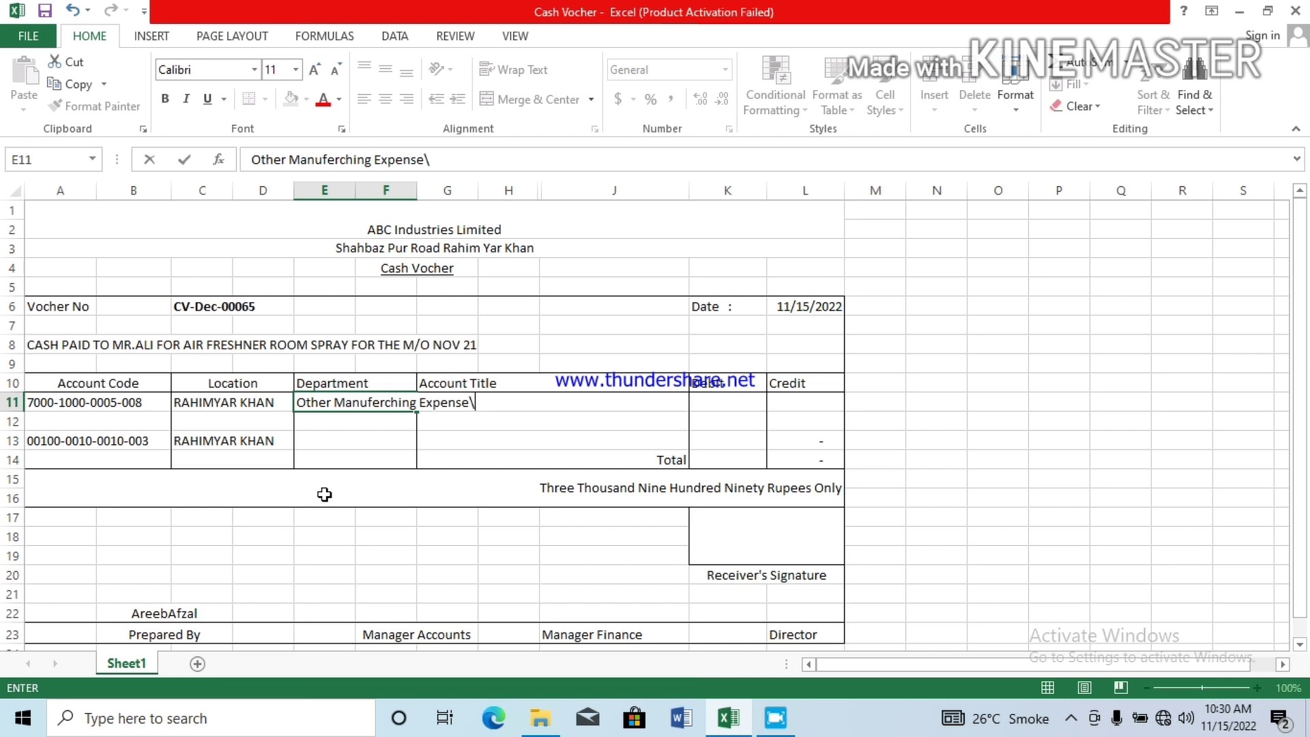
{"action": "key", "text": "Return"}
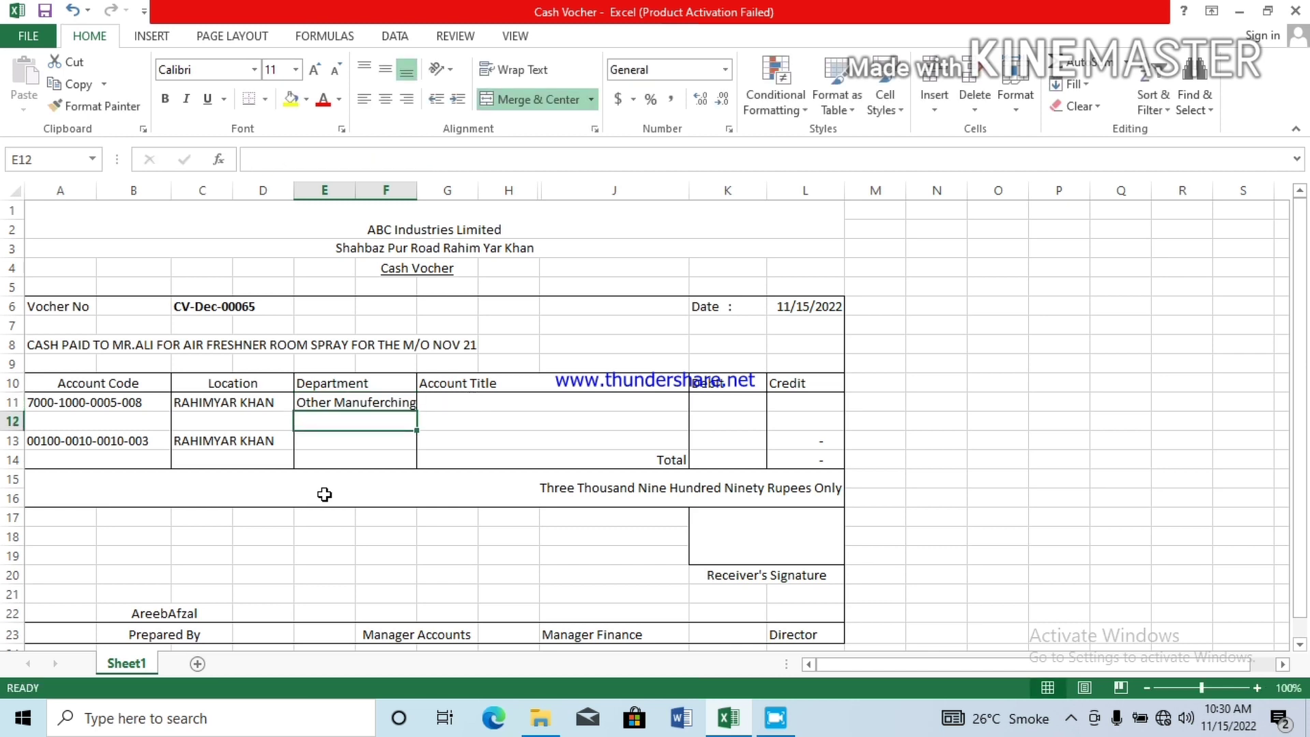
Cut the word "Expense" from the department entry in E11, keeping "Other Manuferching".
{"action": "double_click", "coordinate": [378, 403]}
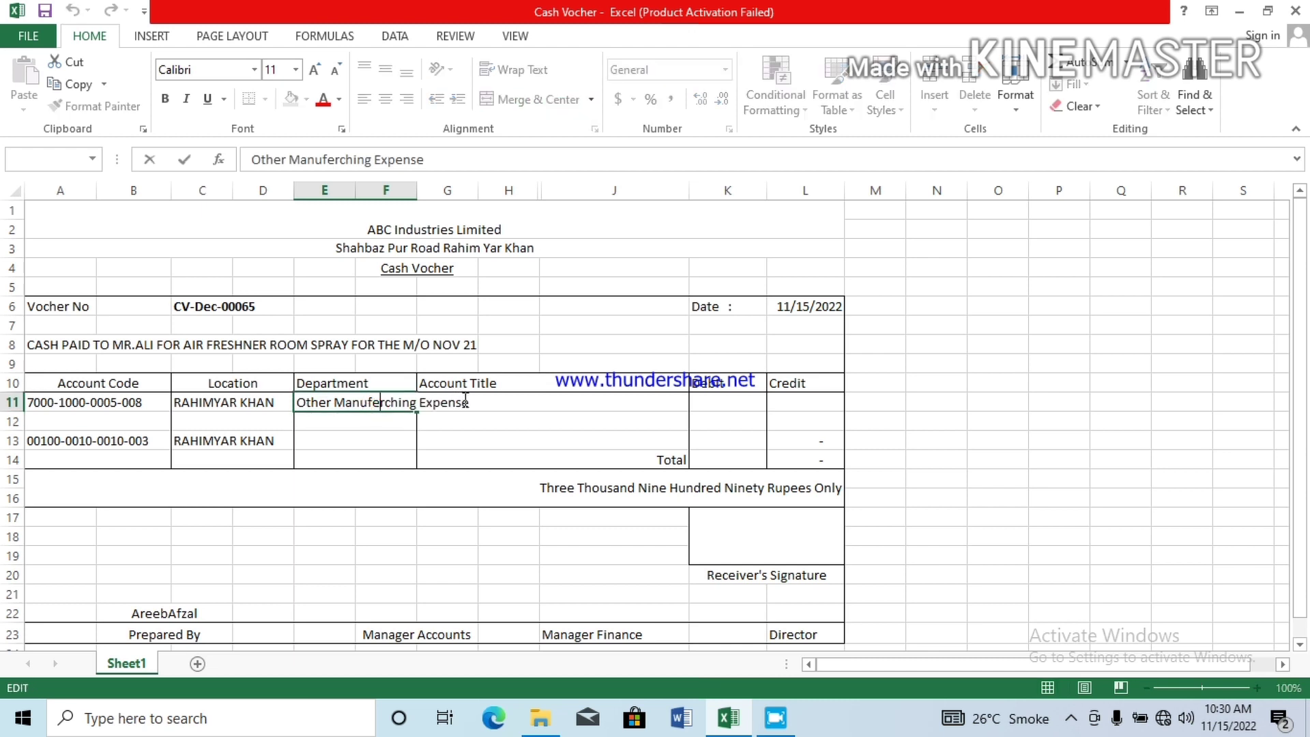
{"action": "key", "text": "shift+Left"}
{"action": "key", "text": "shift+Left"}
{"action": "key", "text": "shift+Left"}
{"action": "key", "text": "shift+Left"}
{"action": "key", "text": "shift+Left"}
{"action": "key", "text": "shift+Left"}
{"action": "key", "text": "shift+Left"}
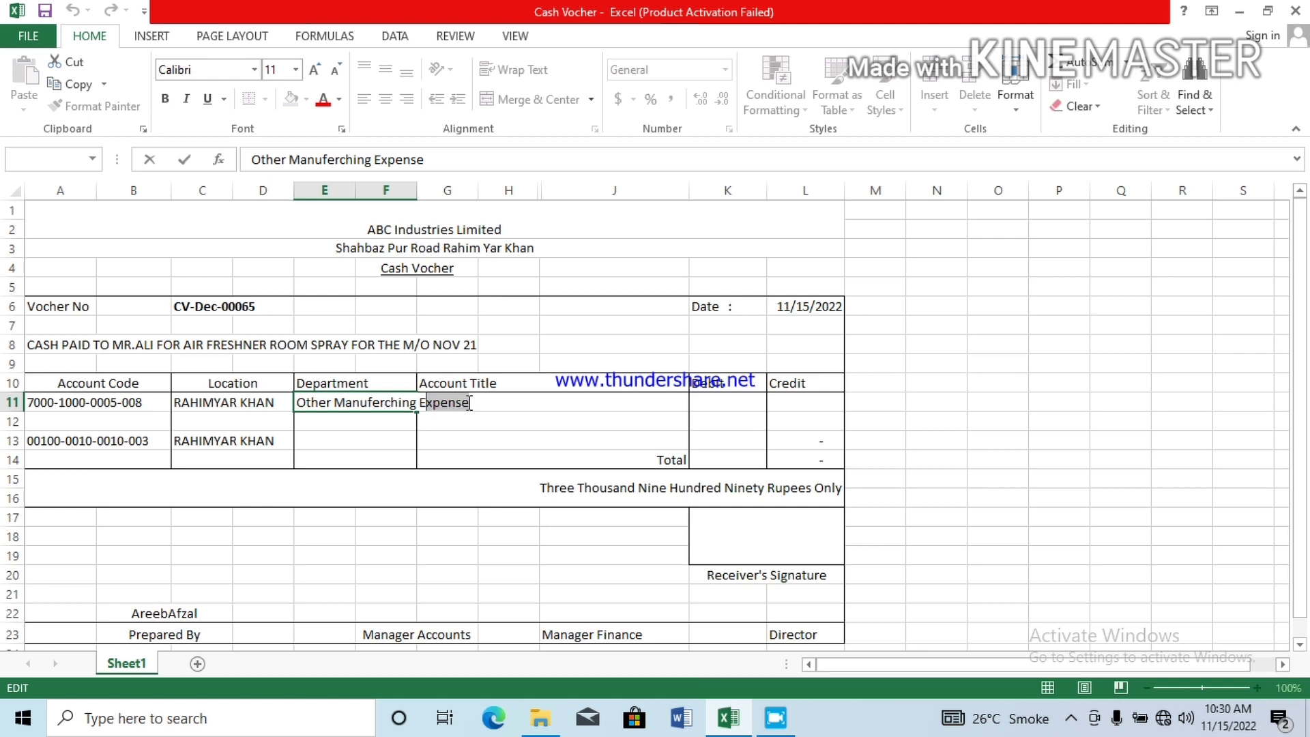
{"action": "key", "text": "BackSpace"}
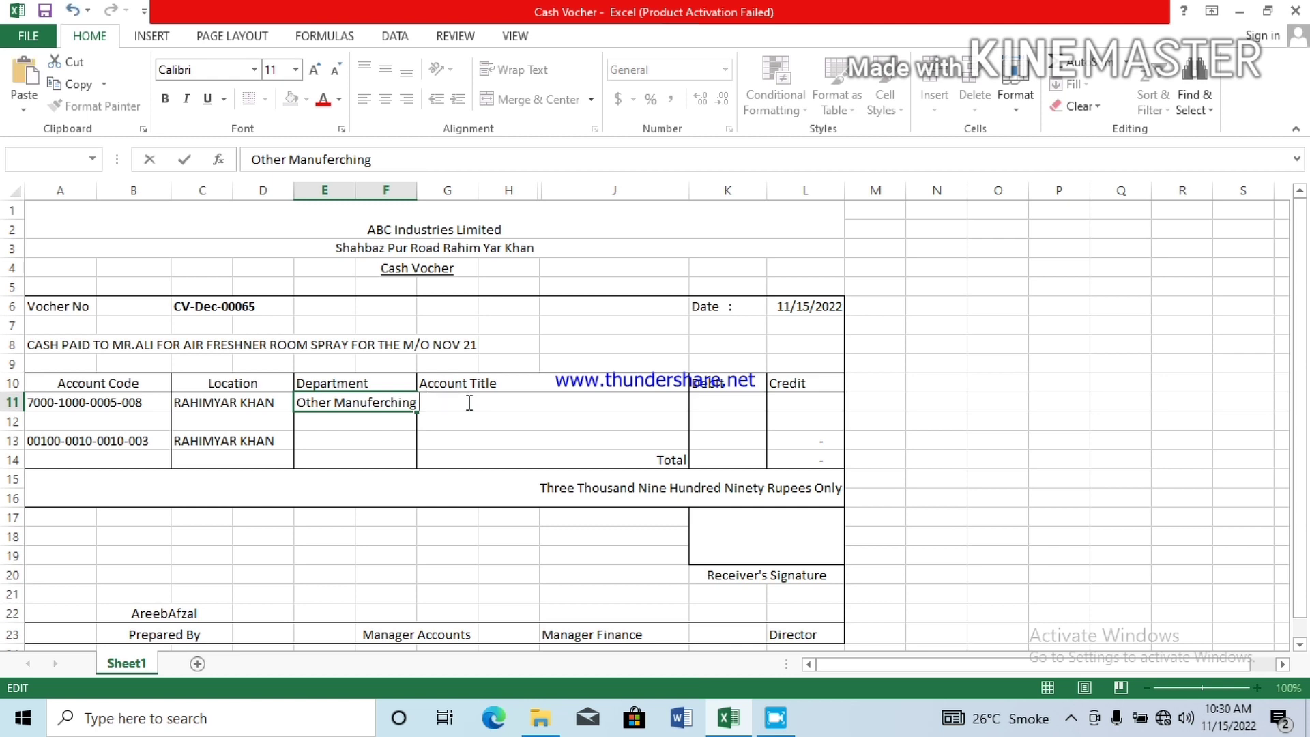
{"action": "key", "text": "Return"}
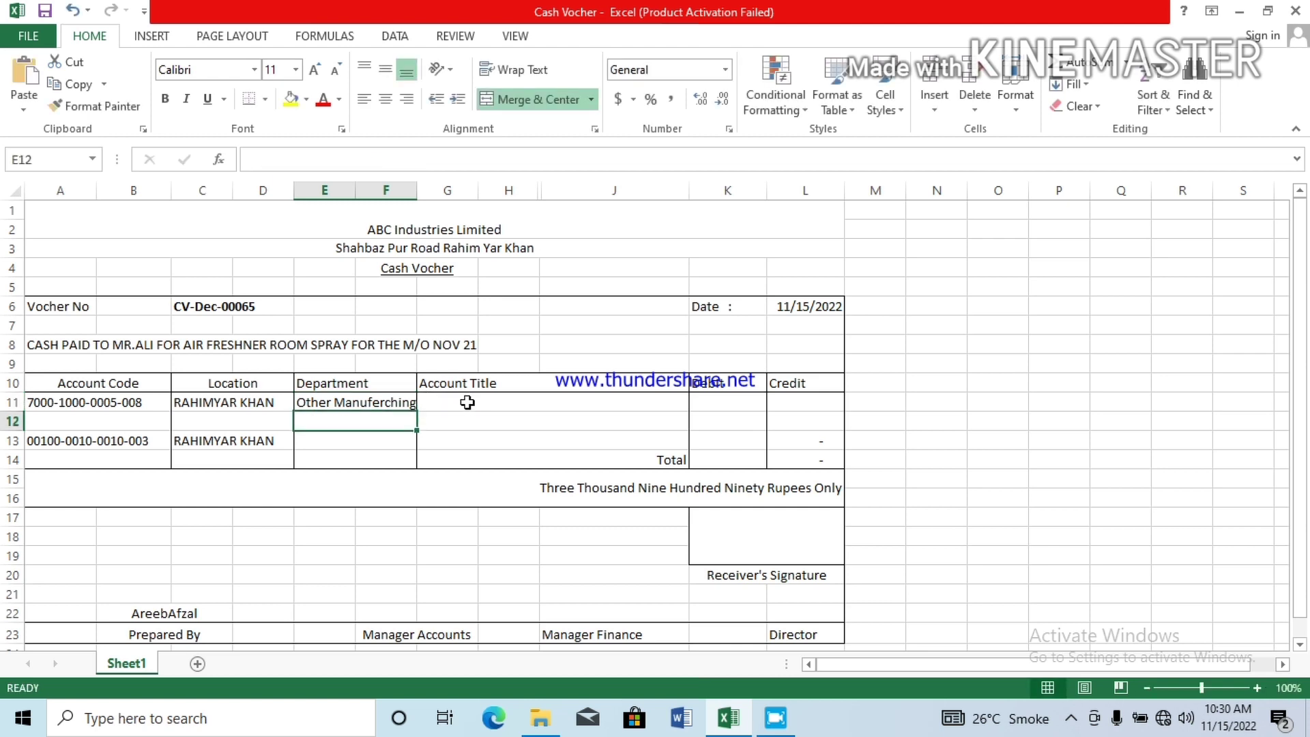
Try to paste the cut word "Expense" into the department cell E12.
{"action": "key", "text": "ctrl+v"}
{"action": "key", "text": "Tab"}
{"action": "key", "text": "Return"}
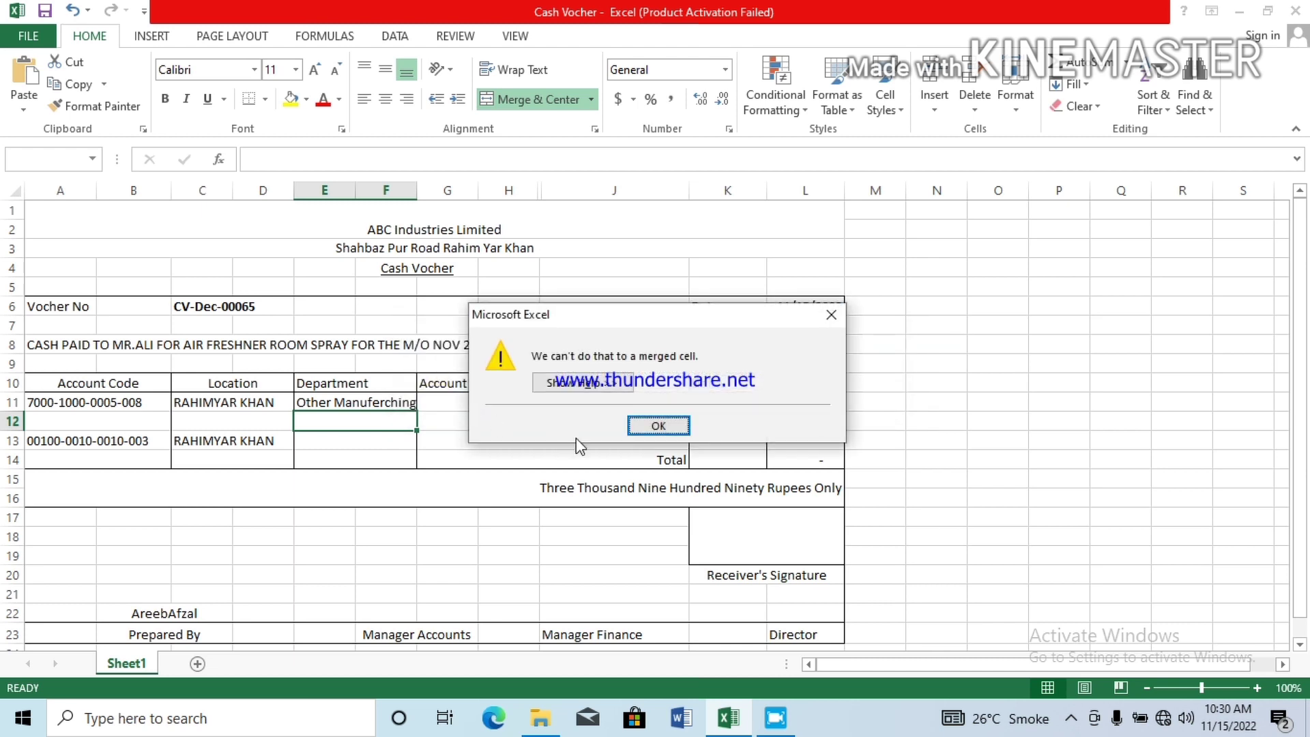
{"action": "left_click", "coordinate": [657, 425]}
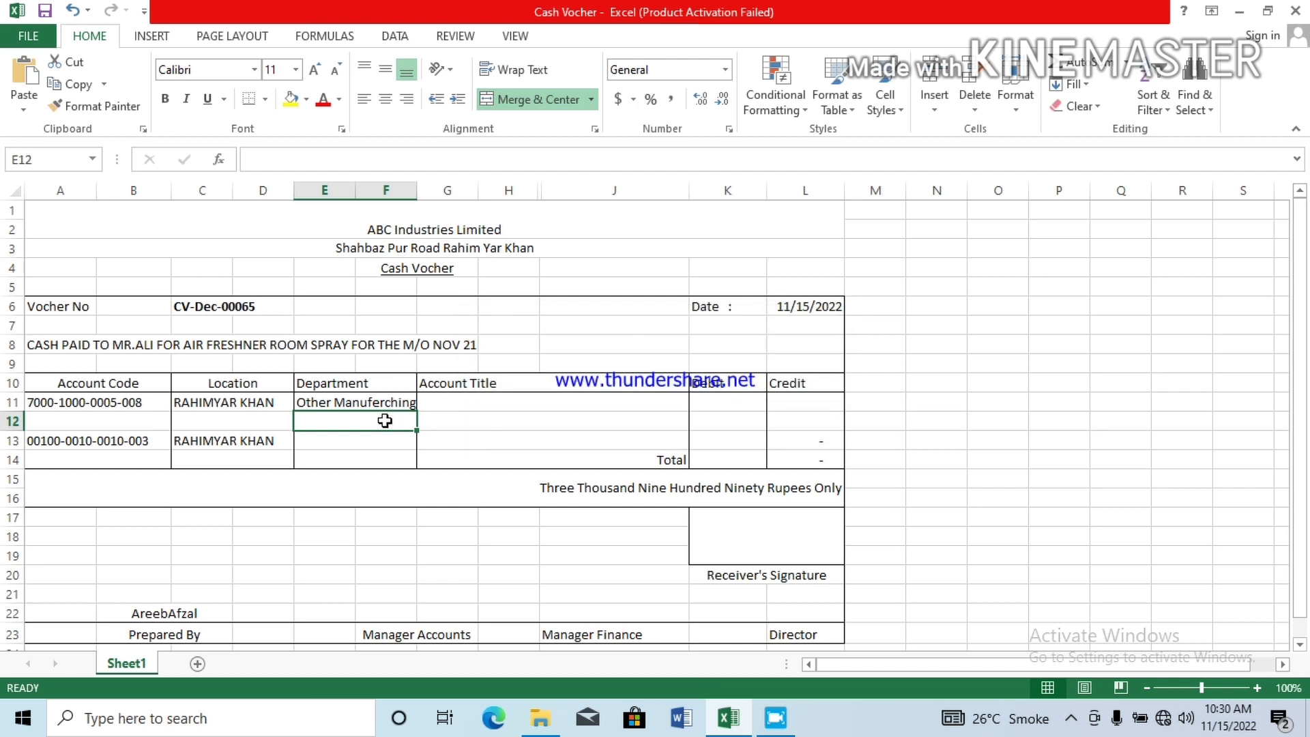
Enter "Expense" in E12 as the continuation of the department name.
{"action": "type", "text": "e"}
{"action": "key", "text": "BackSpace"}
{"action": "type", "text": "Expense"}
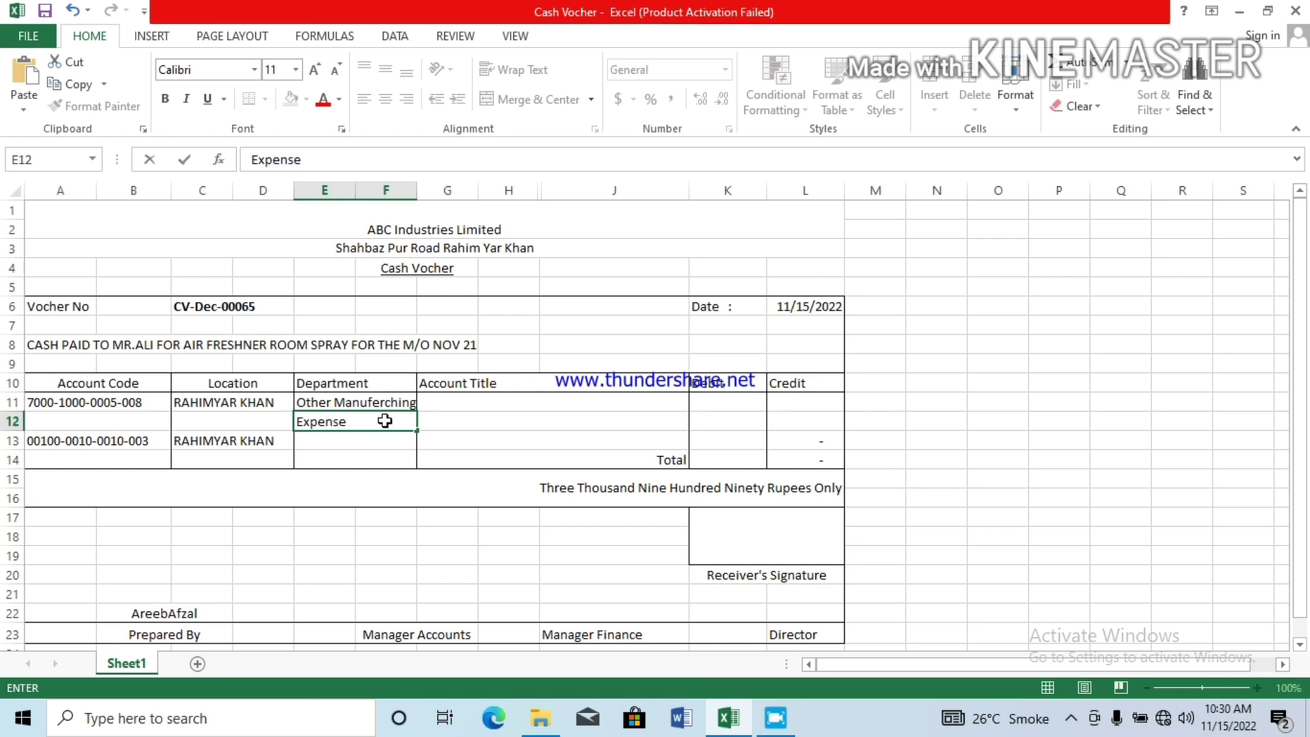
{"action": "key", "text": "Tab"}
Enter "Room Spray" as the account title of the first voucher line in G11.
{"action": "key", "text": "Up"}
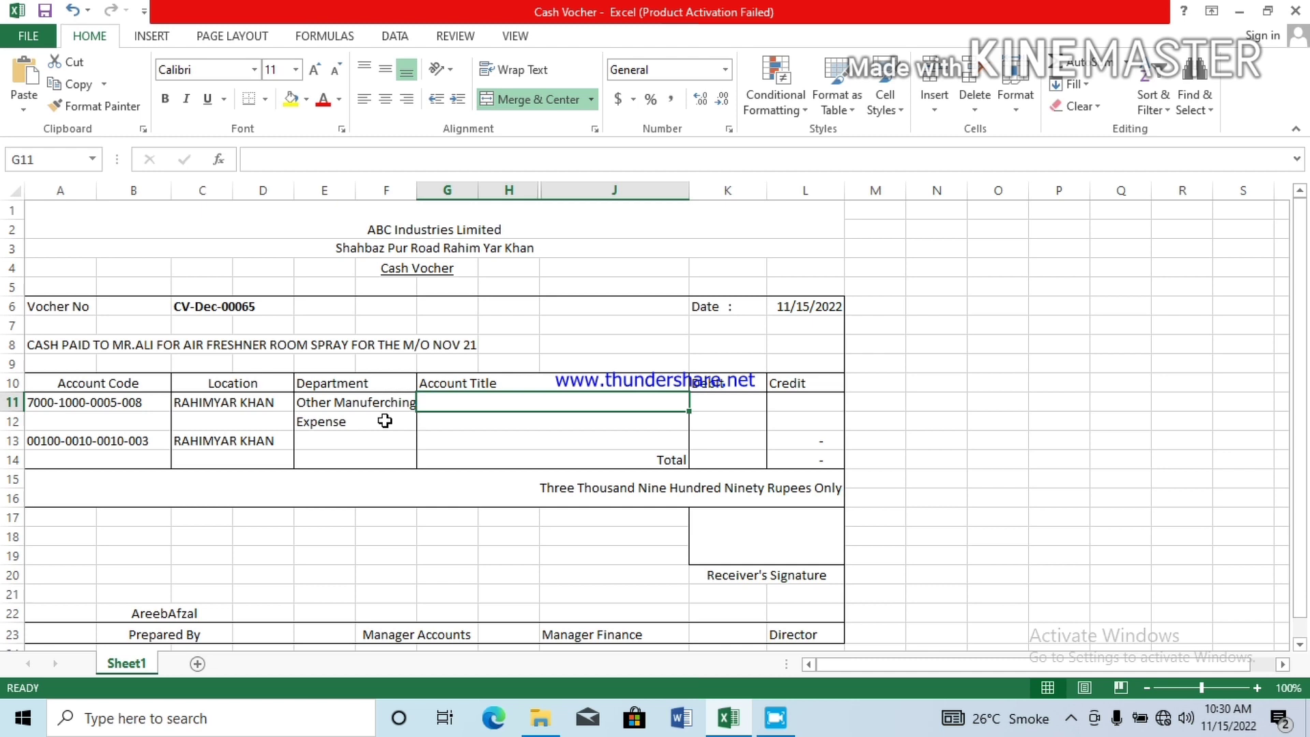
{"action": "type", "text": "Room"}
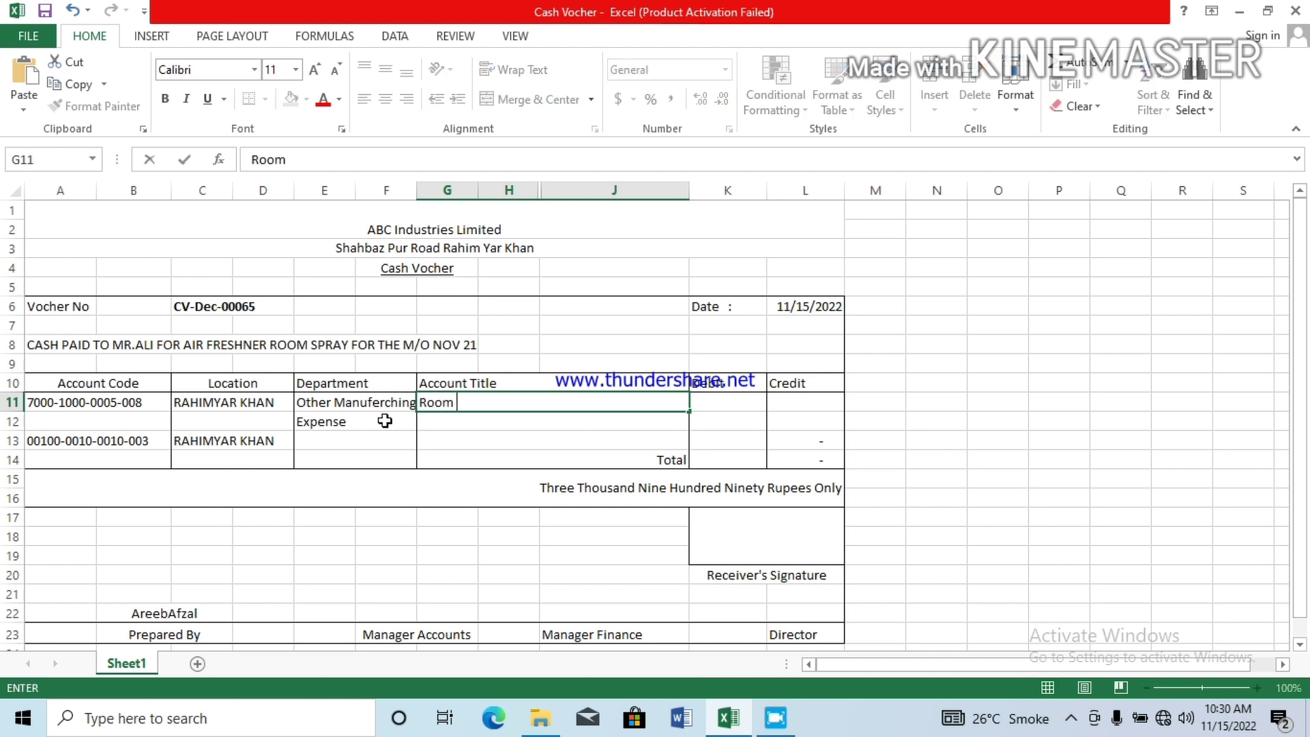
{"action": "type", "text": " Spray"}
{"action": "key", "text": "Return"}
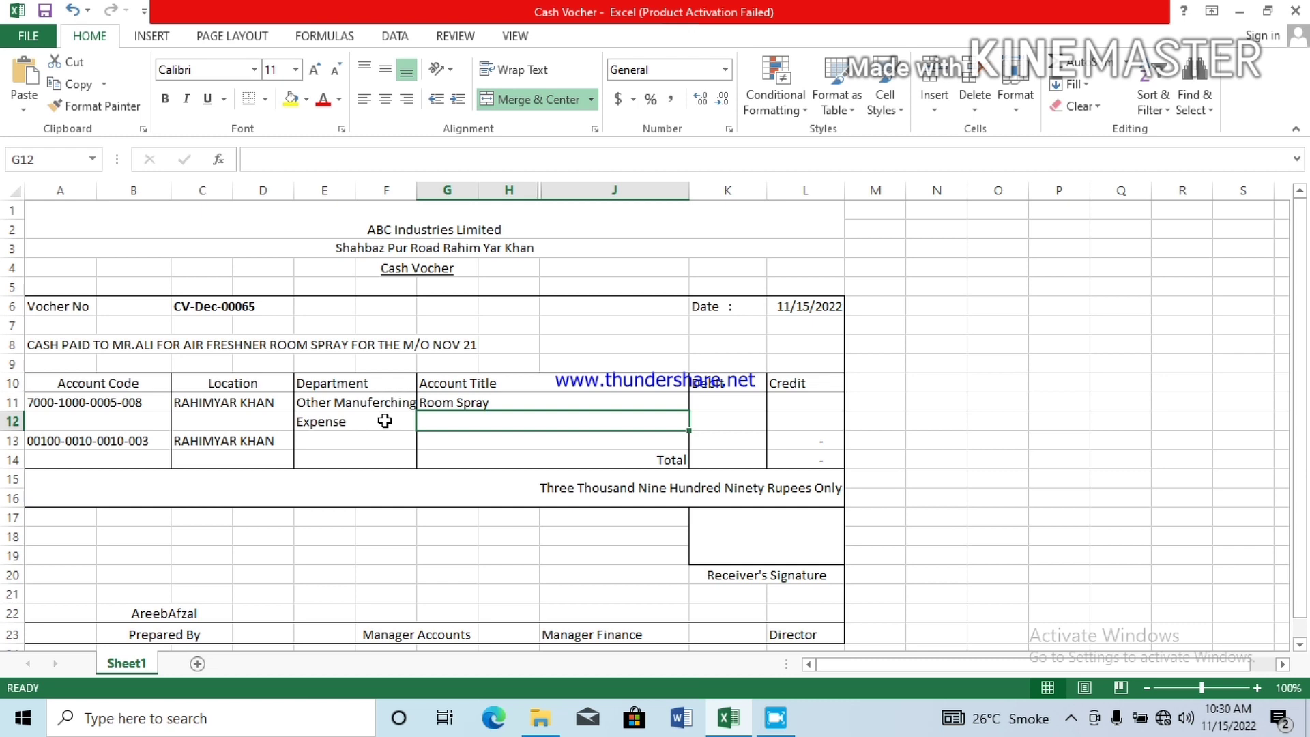
Enter "Air Freshner" as the account title of the second voucher line in G12.
{"action": "type", "text": "Ai"}
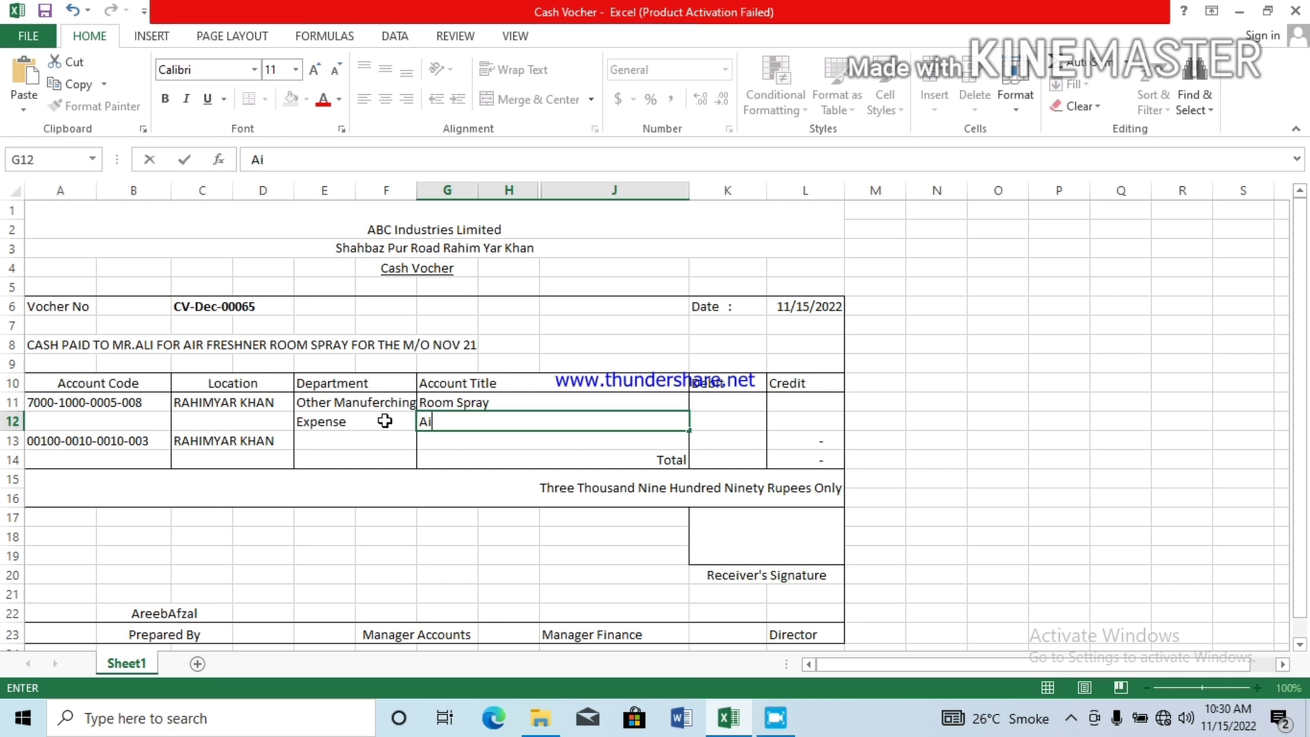
{"action": "key", "text": "BackSpace"}
{"action": "key", "text": "BackSpace"}
{"action": "left_click", "coordinate": [548, 403]}
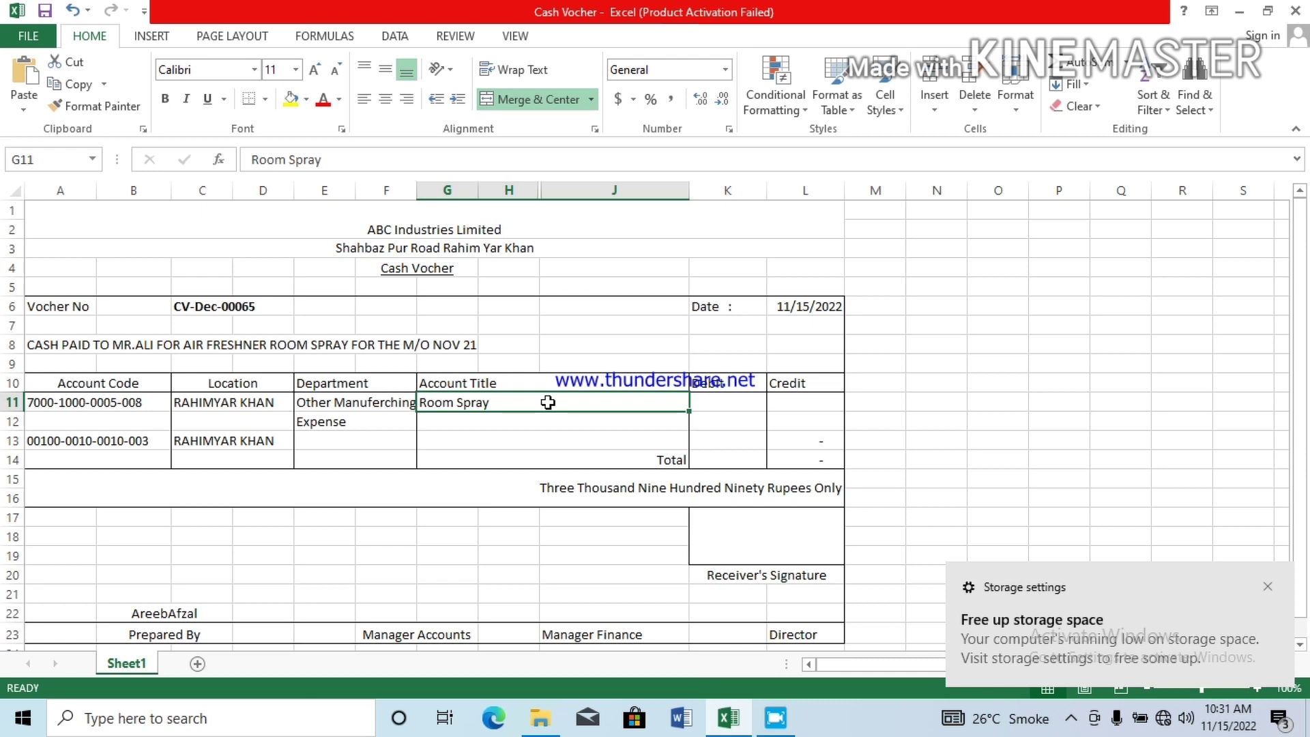
{"action": "left_click", "coordinate": [529, 418]}
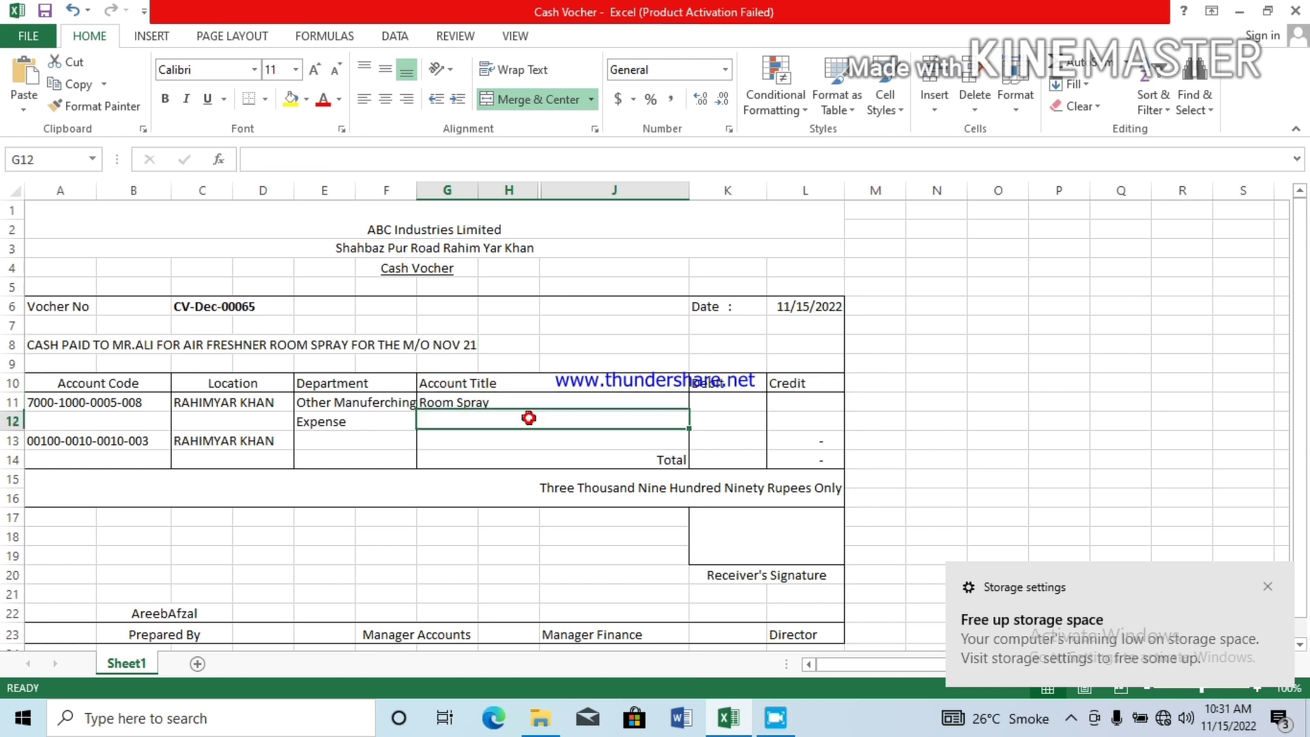
{"action": "type", "text": "Ai"}
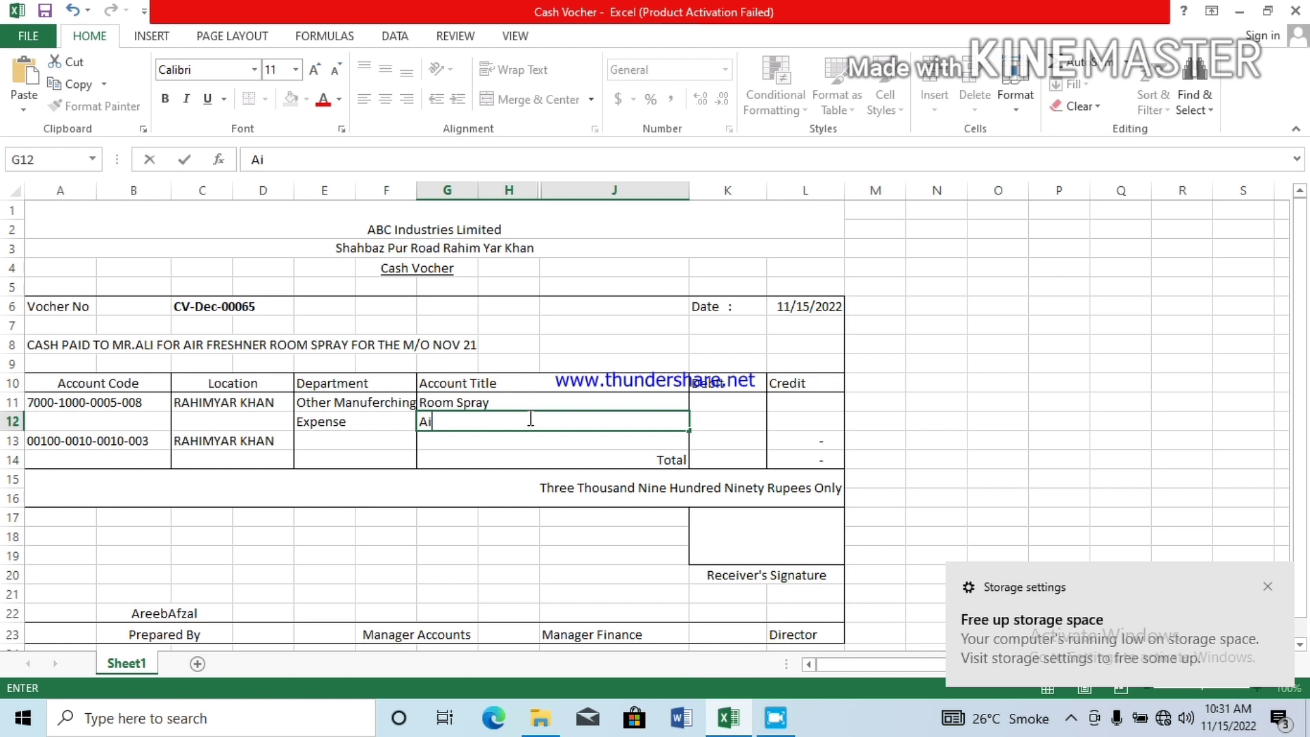
{"action": "type", "text": "r Freshner"}
{"action": "key", "text": "Tab"}
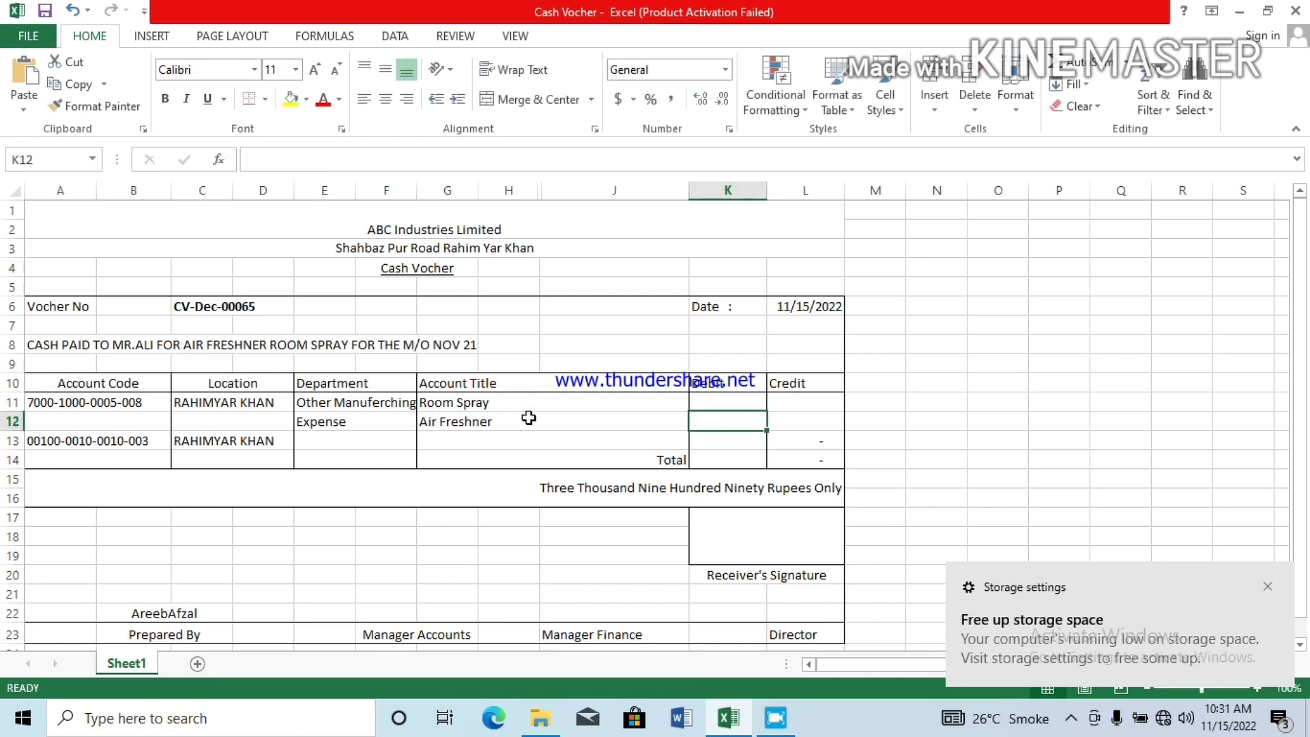
Enter the debit amounts 500 for the room spray in K11 and 700 for the air freshener in K12.
{"action": "left_click", "coordinate": [717, 404]}
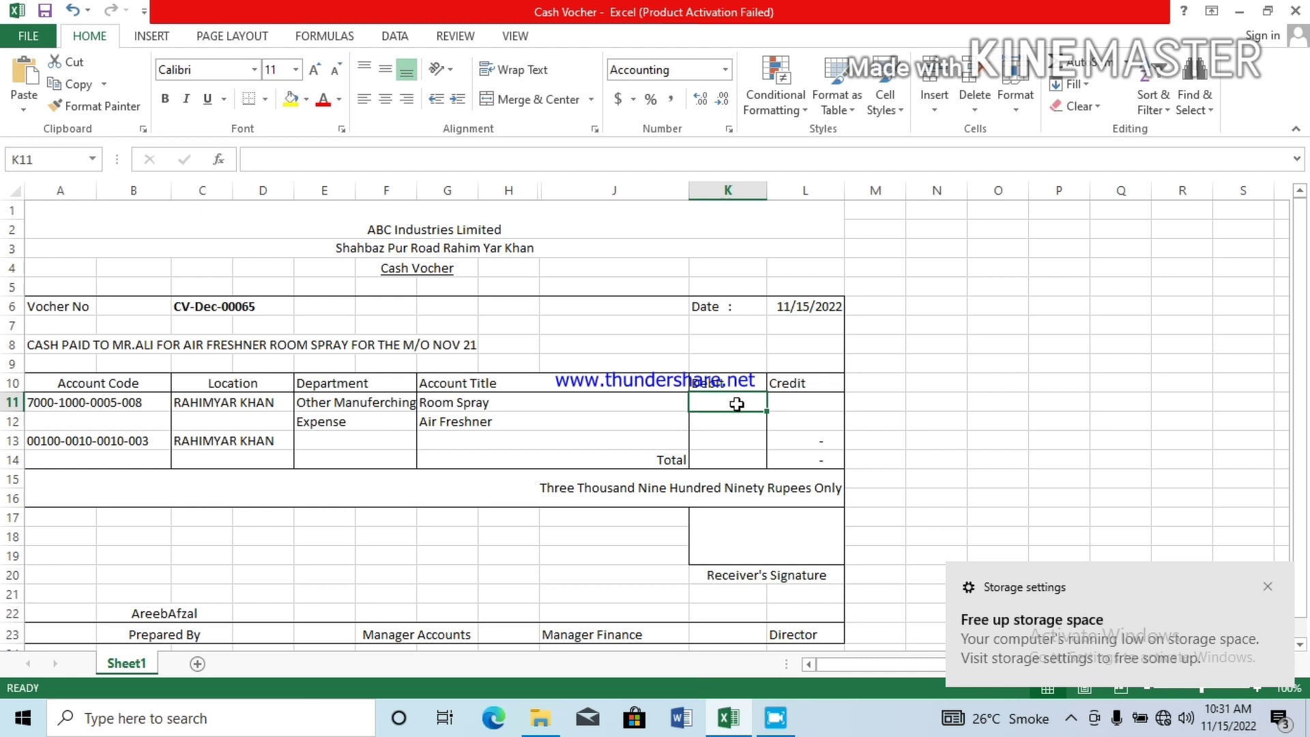
{"action": "left_click", "coordinate": [734, 418]}
{"action": "left_click", "coordinate": [722, 404]}
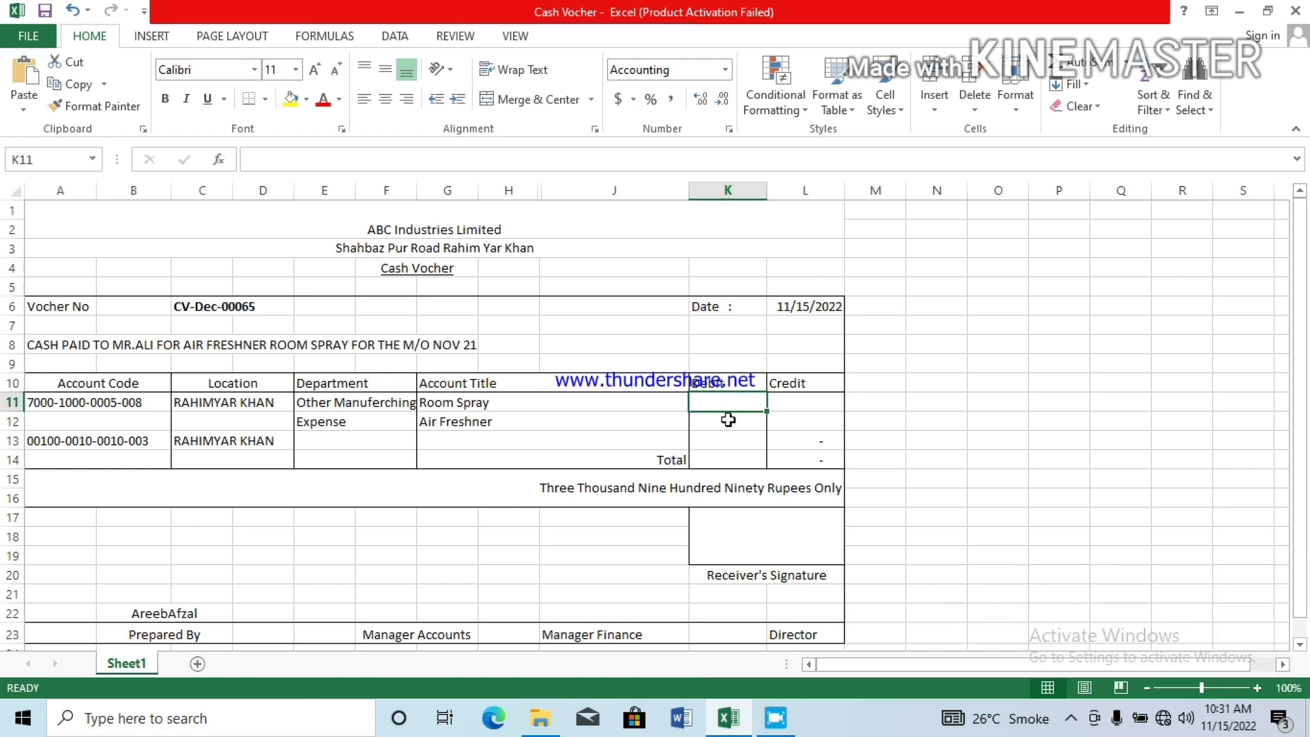
{"action": "type", "text": "500"}
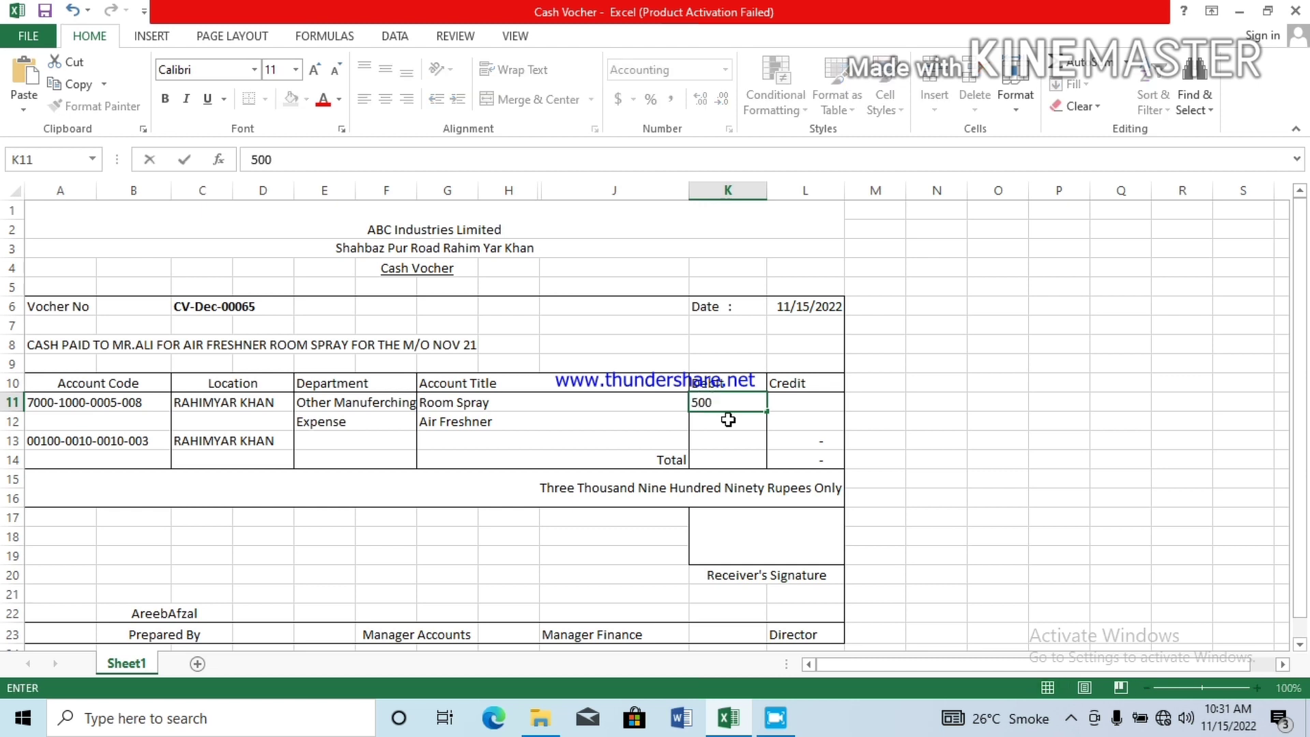
{"action": "key", "text": "Return"}
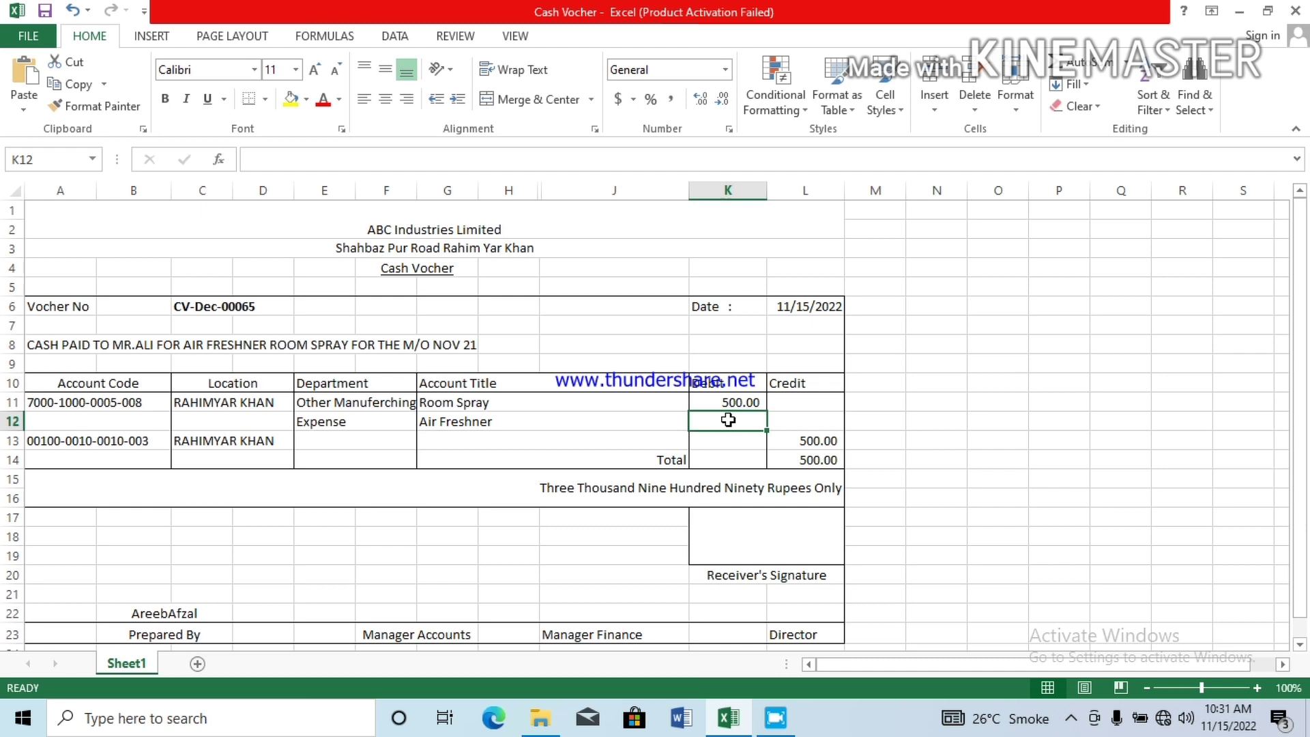
{"action": "type", "text": "700"}
{"action": "key", "text": "Return"}
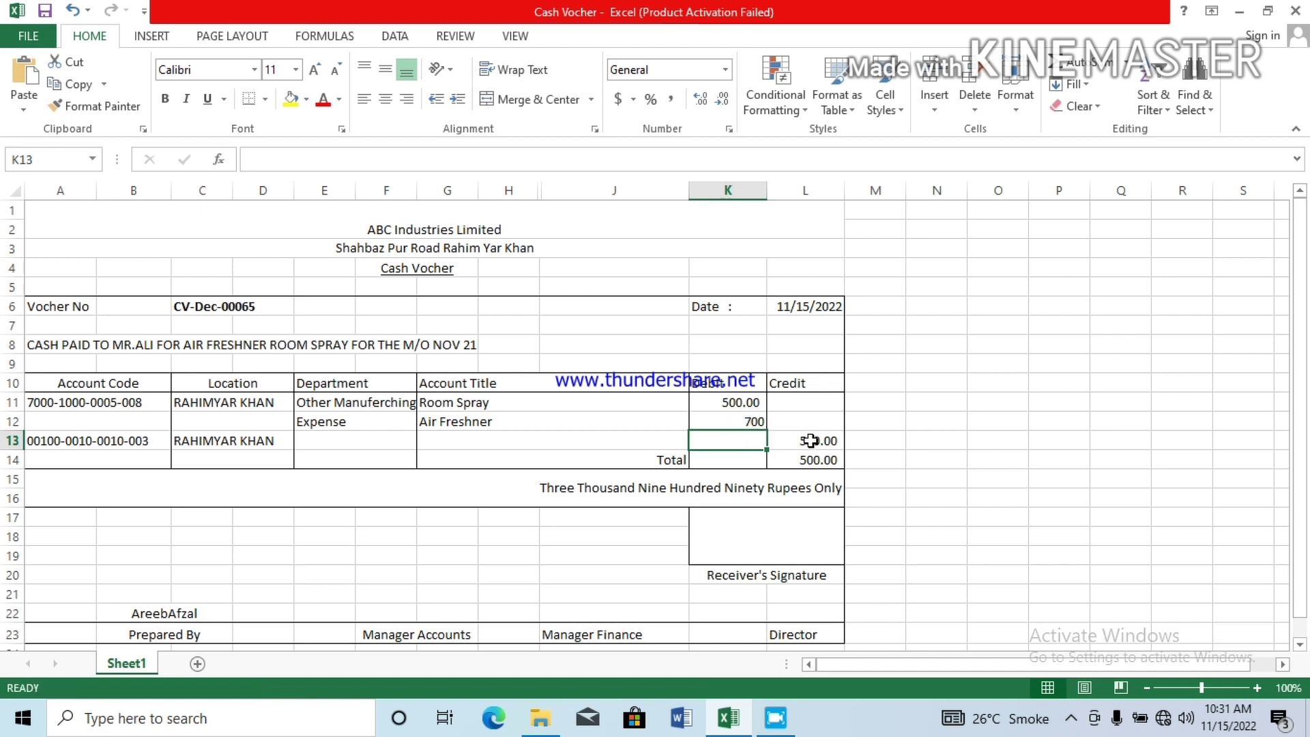
Extend the credit formula in L13 to =K11+K12 so it adds both debit amounts.
{"action": "left_click", "coordinate": [810, 441]}
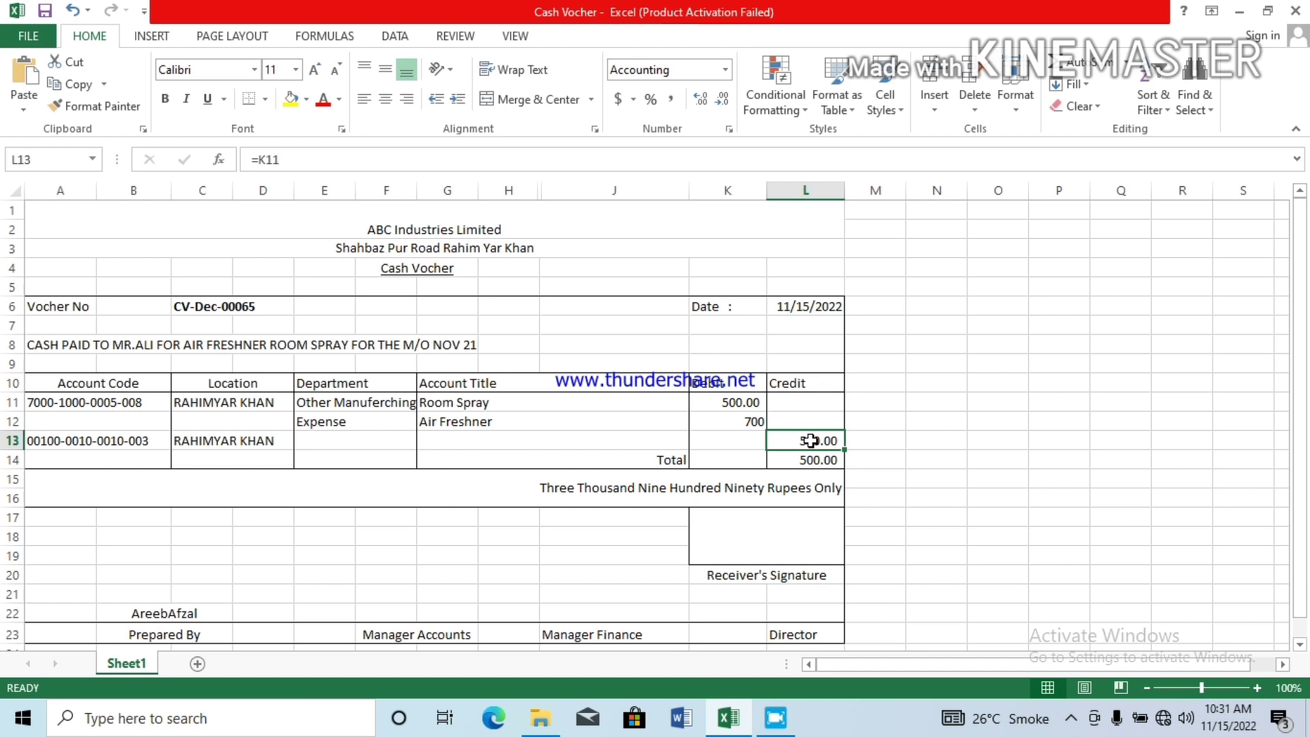
{"action": "double_click", "coordinate": [810, 441]}
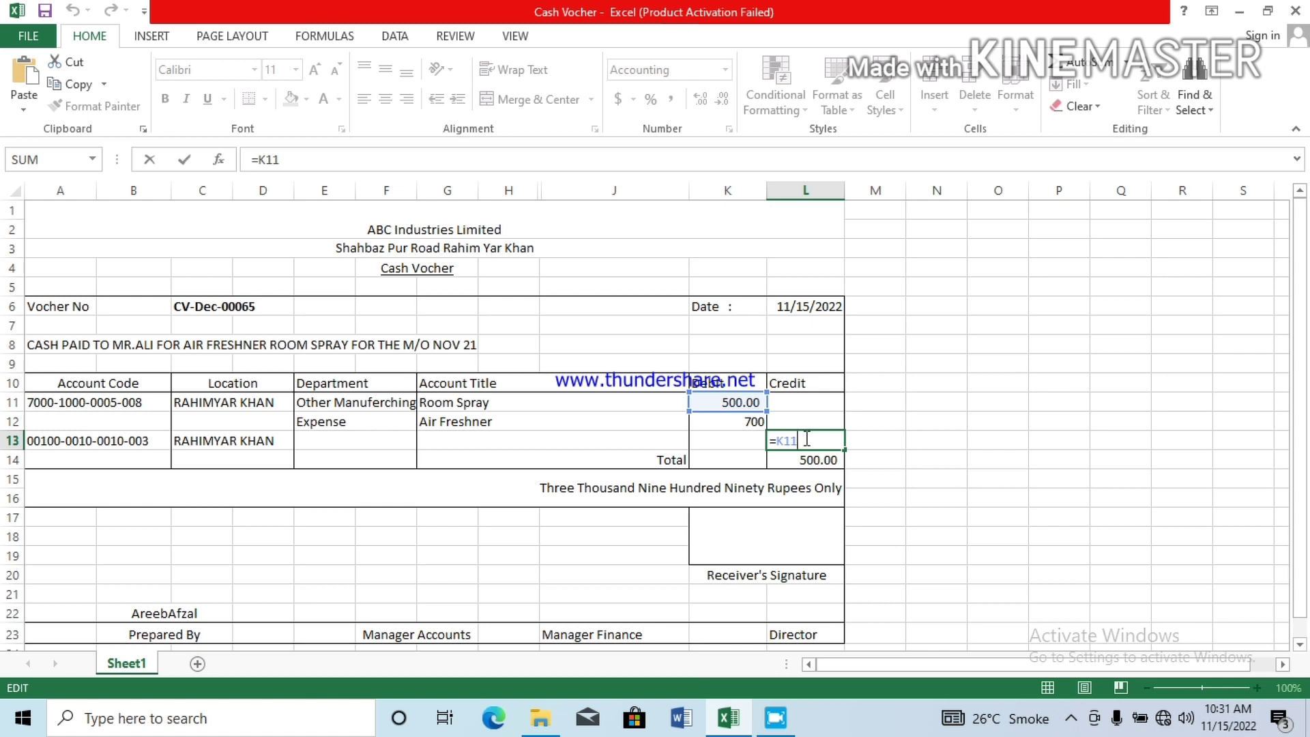
{"action": "type", "text": "+"}
{"action": "left_click", "coordinate": [752, 423]}
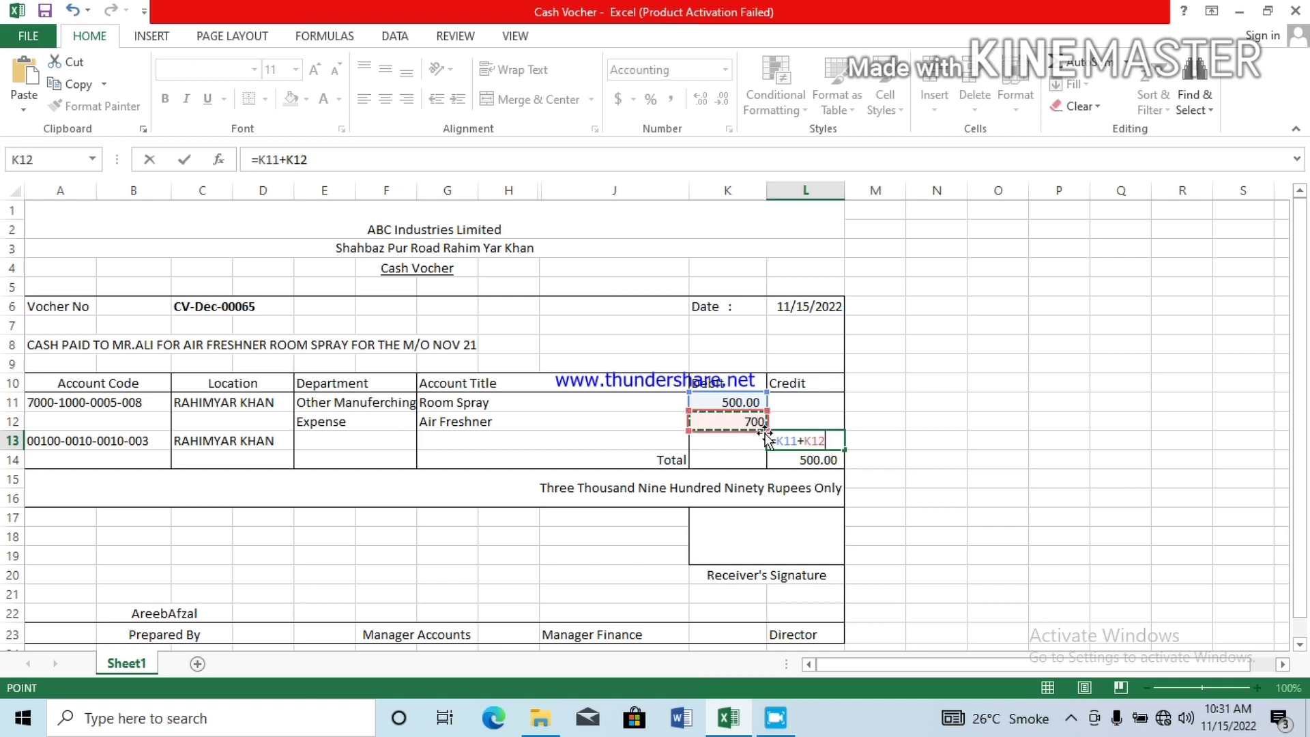
{"action": "key", "text": "ctrl+Return"}
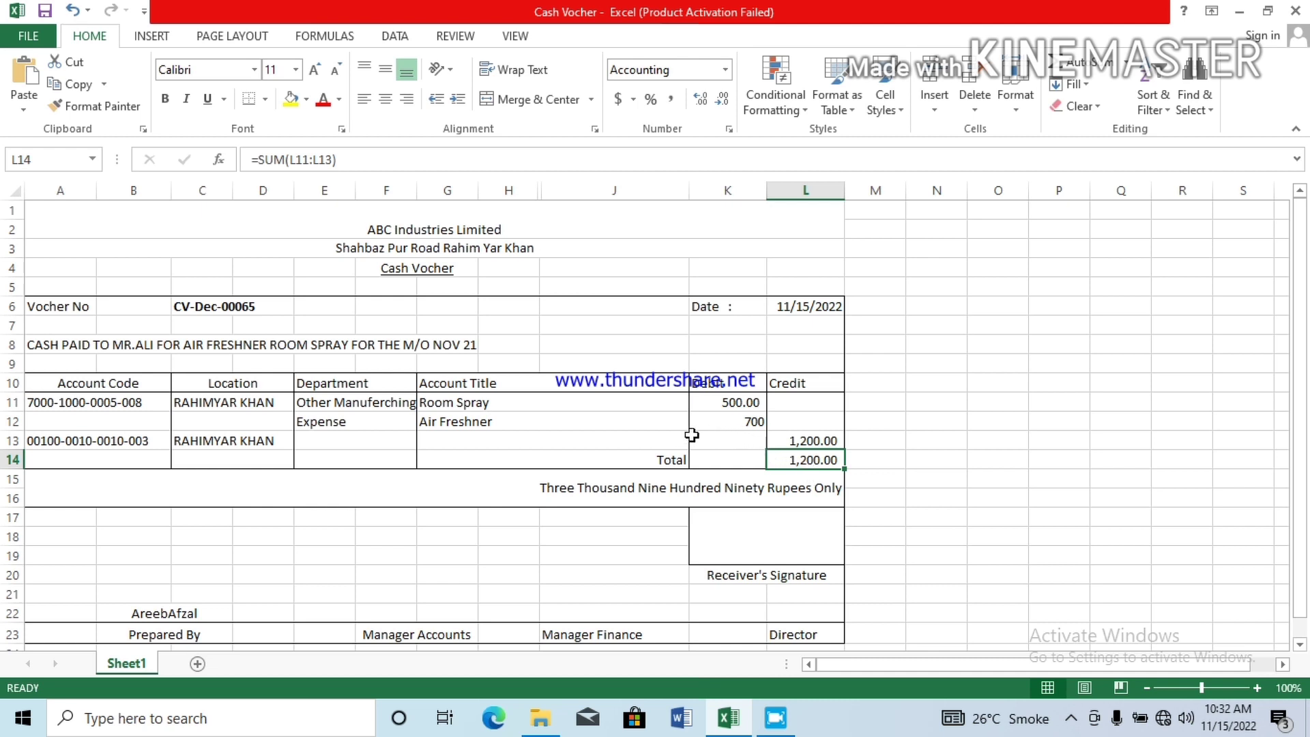
Enter "Cash Credit" as the account title in G13 and align it right.
{"action": "left_click", "coordinate": [590, 443]}
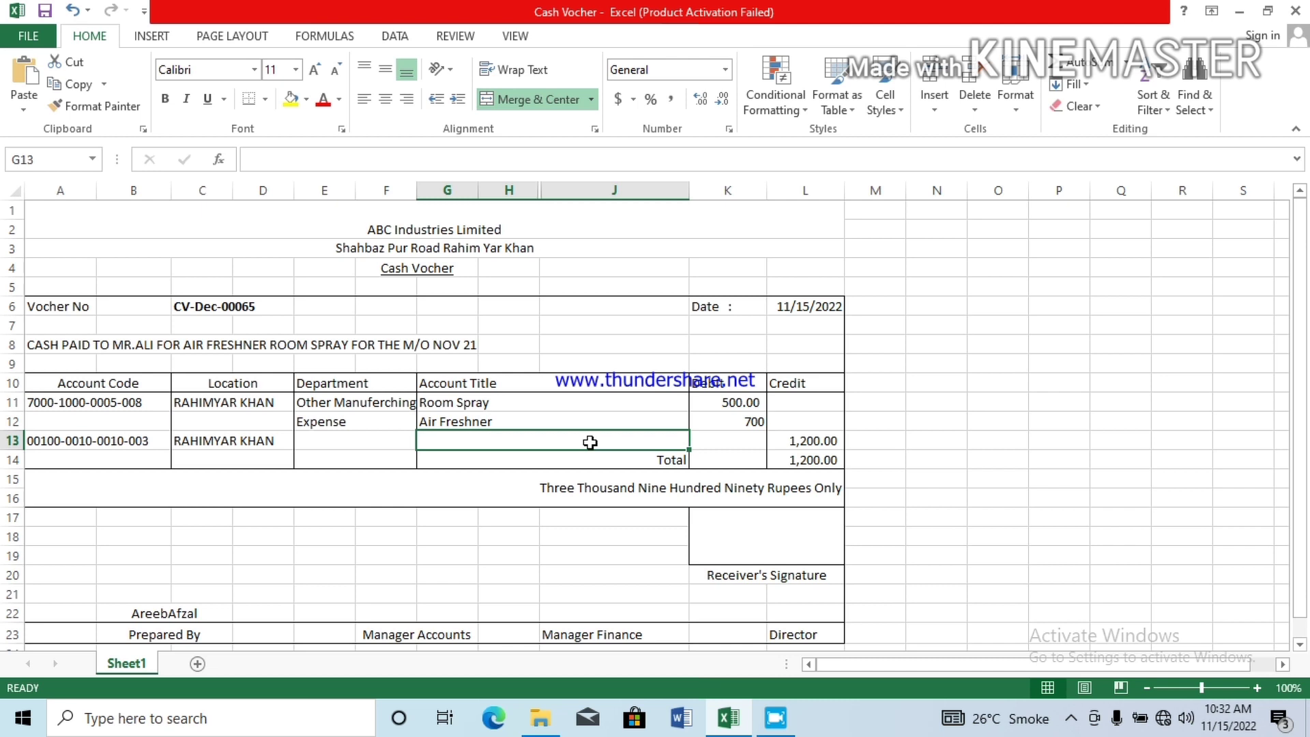
{"action": "type", "text": "Cash "}
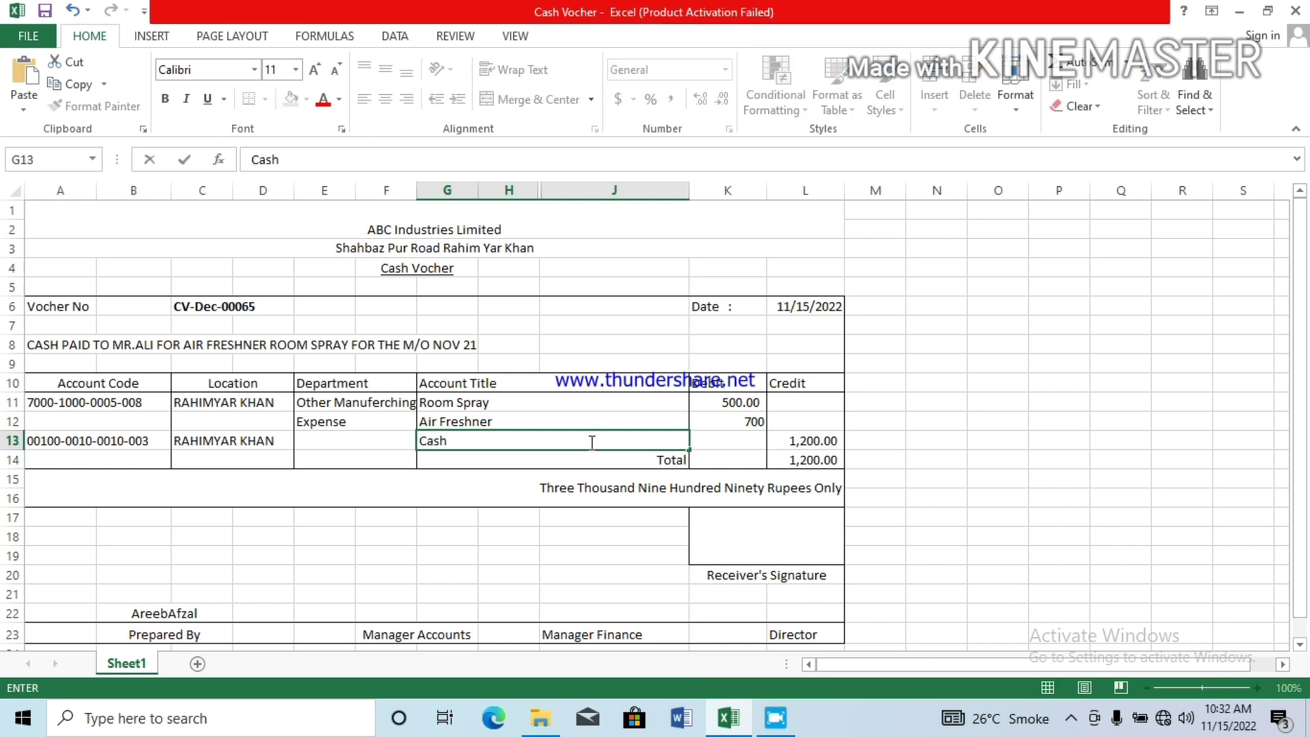
{"action": "type", "text": "Crediter"}
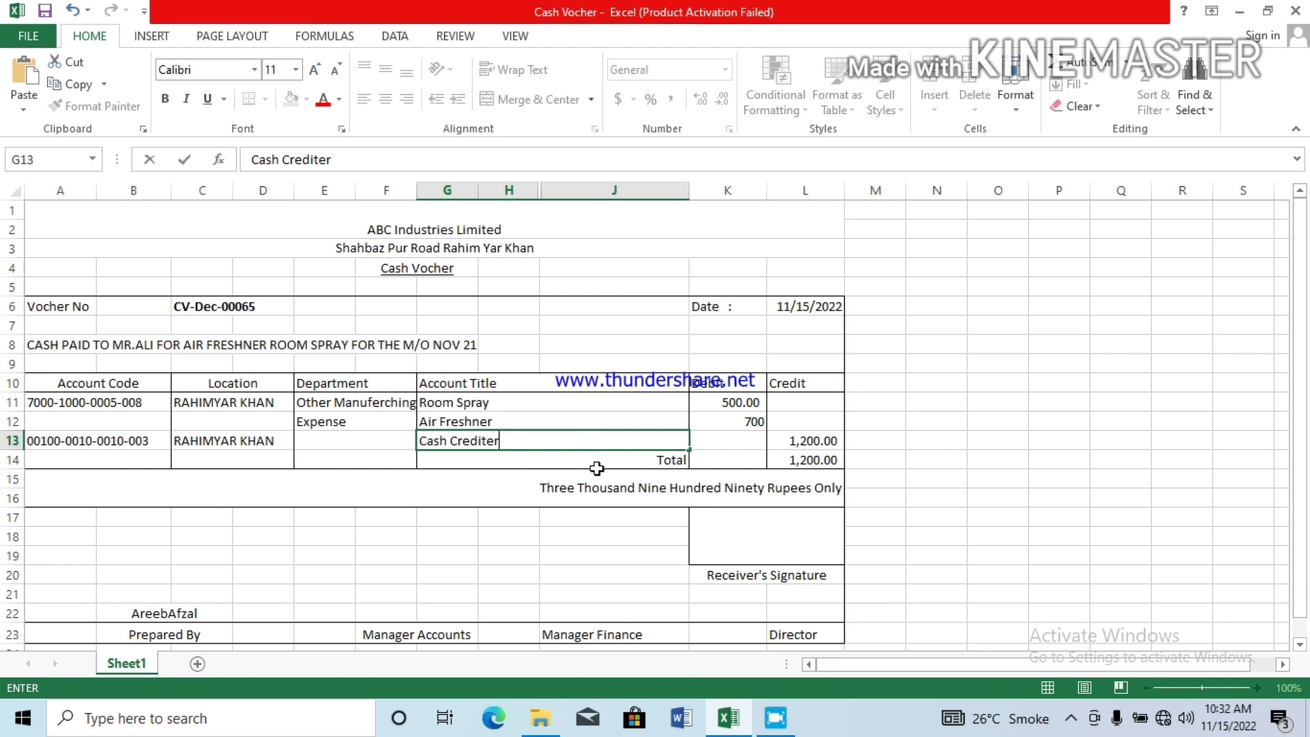
{"action": "key", "text": "BackSpace"}
{"action": "key", "text": "Return"}
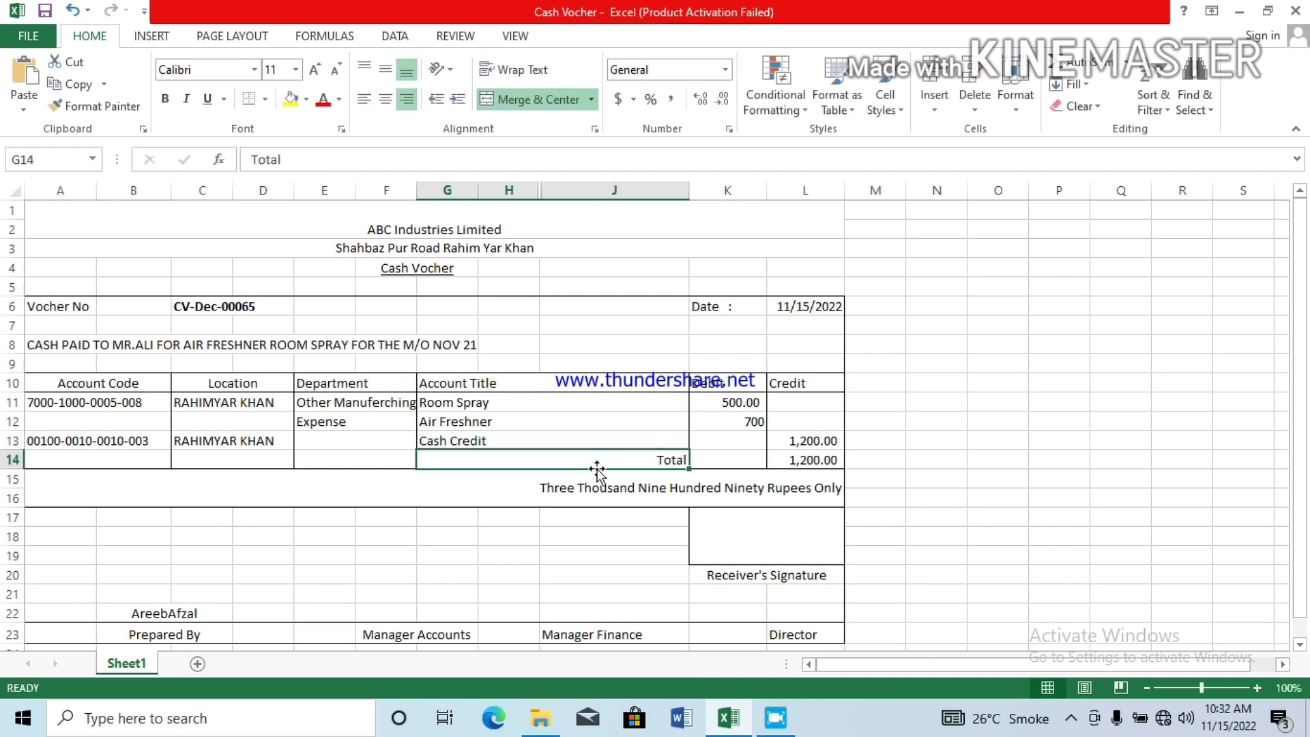
{"action": "left_click", "coordinate": [517, 440]}
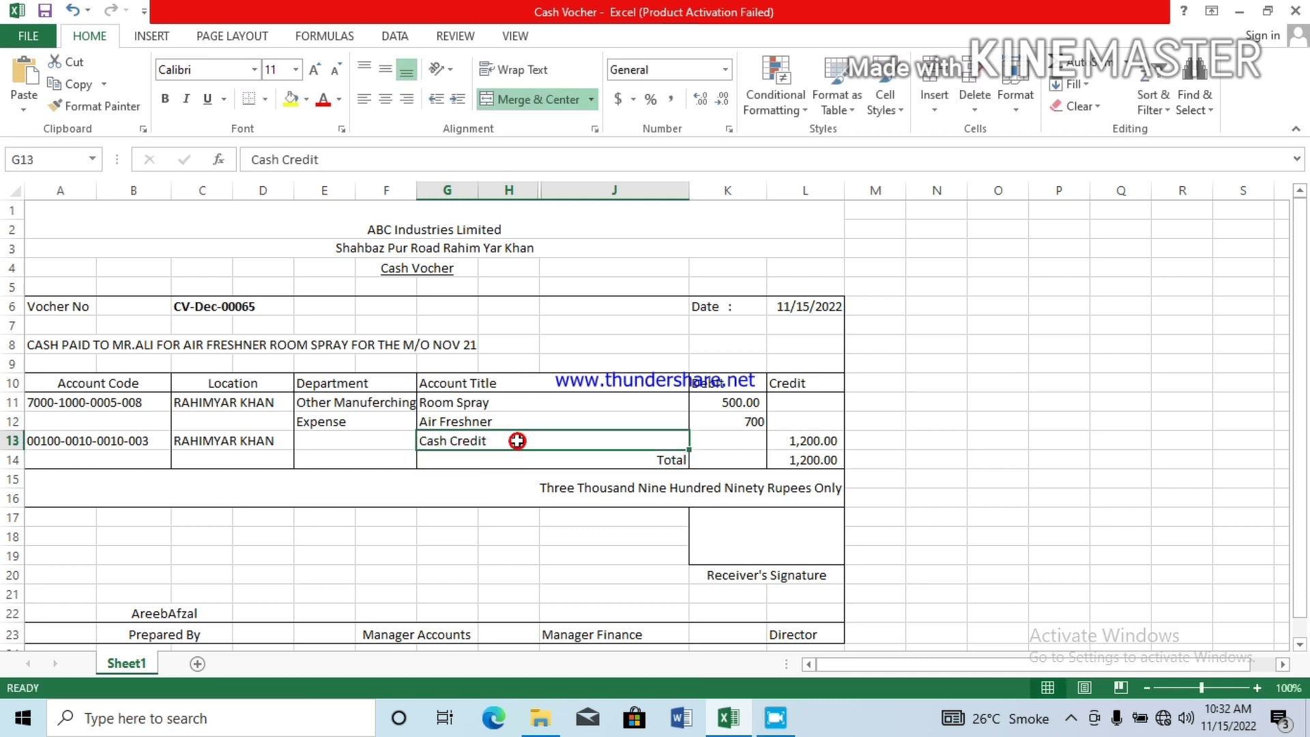
{"action": "left_click", "coordinate": [406, 99]}
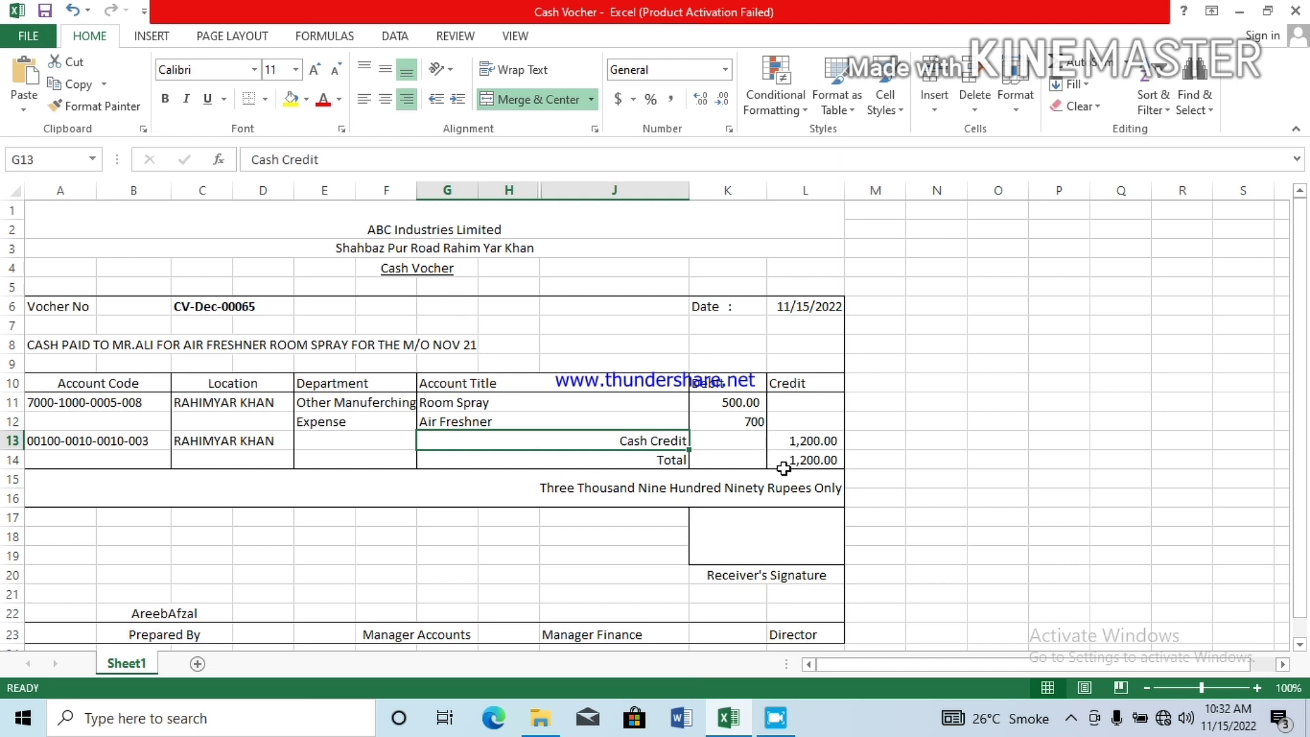
Change the amount in words in A15 to "One Thousand Two Hundred Rupees Only".
{"action": "left_click", "coordinate": [638, 490]}
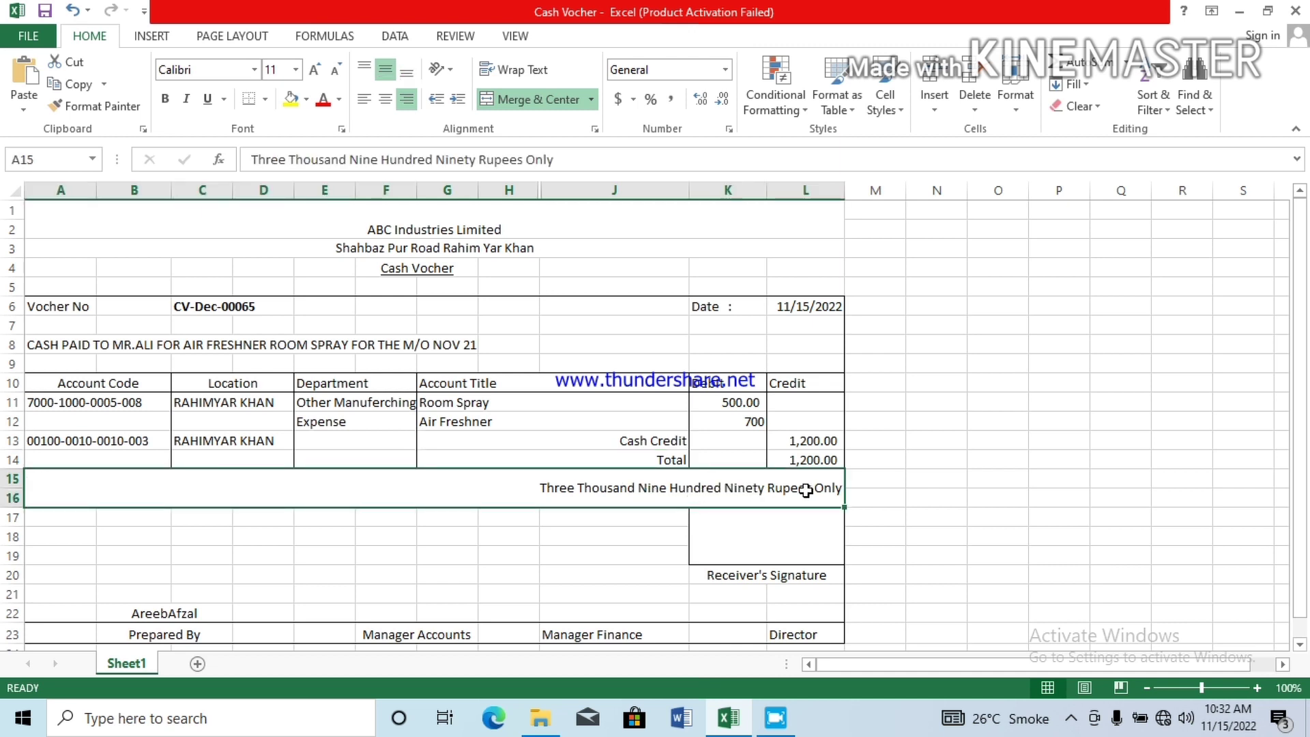
{"action": "double_click", "coordinate": [765, 490]}
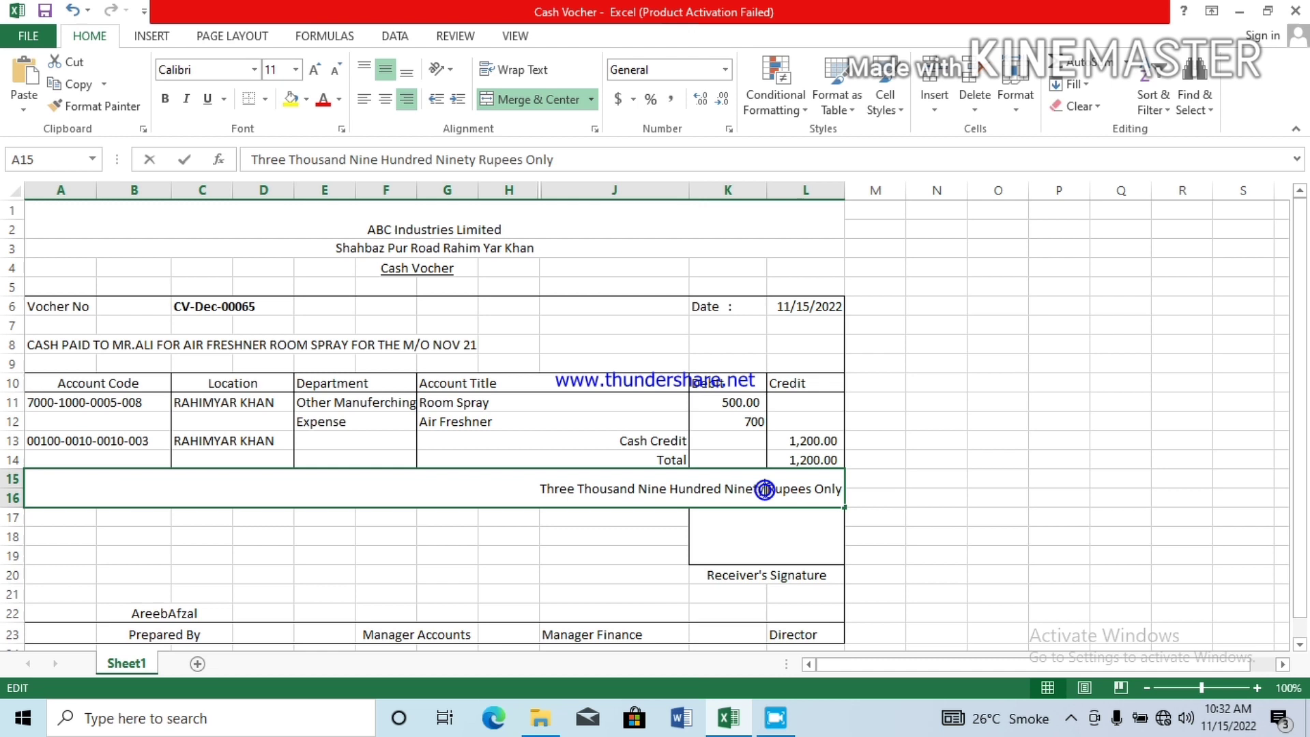
{"action": "key", "text": "BackSpace"}
{"action": "key", "text": "BackSpace"}
{"action": "key", "text": "BackSpace"}
{"action": "key", "text": "BackSpace"}
{"action": "key", "text": "BackSpace"}
{"action": "key", "text": "BackSpace"}
{"action": "key", "text": "BackSpace"}
{"action": "key", "text": "BackSpace"}
{"action": "key", "text": "BackSpace"}
{"action": "key", "text": "BackSpace"}
{"action": "key", "text": "BackSpace"}
{"action": "key", "text": "BackSpace"}
{"action": "key", "text": "BackSpace"}
{"action": "key", "text": "BackSpace"}
{"action": "key", "text": "BackSpace"}
{"action": "key", "text": "BackSpace"}
{"action": "key", "text": "BackSpace"}
{"action": "key", "text": "BackSpace"}
{"action": "type", "text": "Two Hundred"}
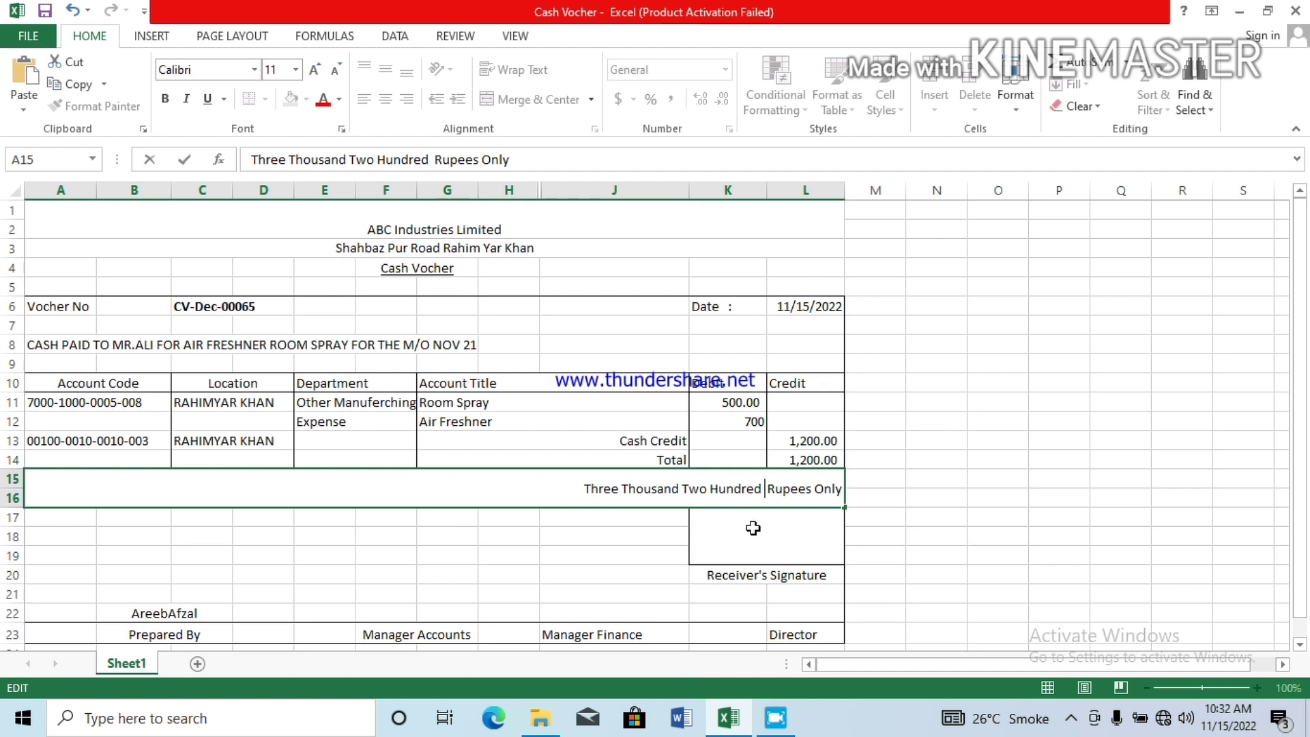
{"action": "left_click", "coordinate": [618, 489]}
{"action": "key", "text": "BackSpace"}
{"action": "key", "text": "BackSpace"}
{"action": "key", "text": "BackSpace"}
{"action": "key", "text": "BackSpace"}
{"action": "key", "text": "BackSpace"}
{"action": "type", "text": "Om"}
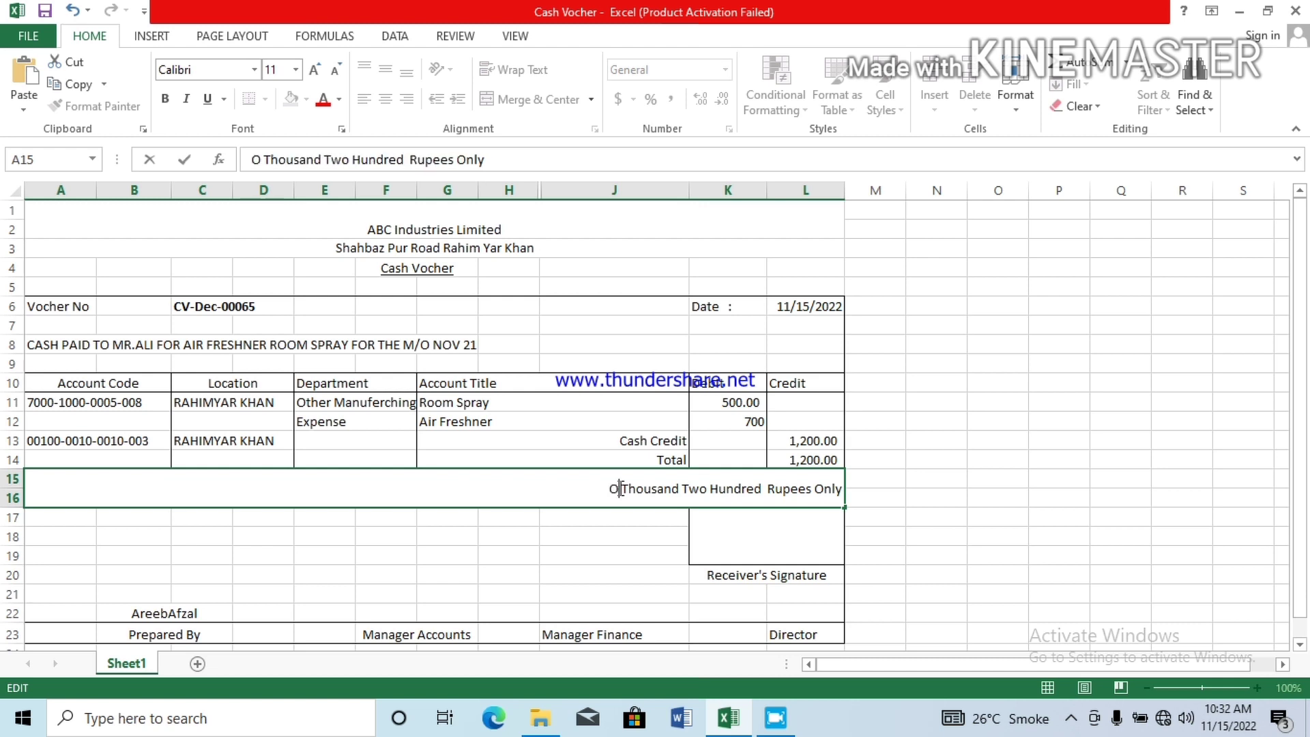
{"action": "key", "text": "BackSpace"}
{"action": "type", "text": "ne"}
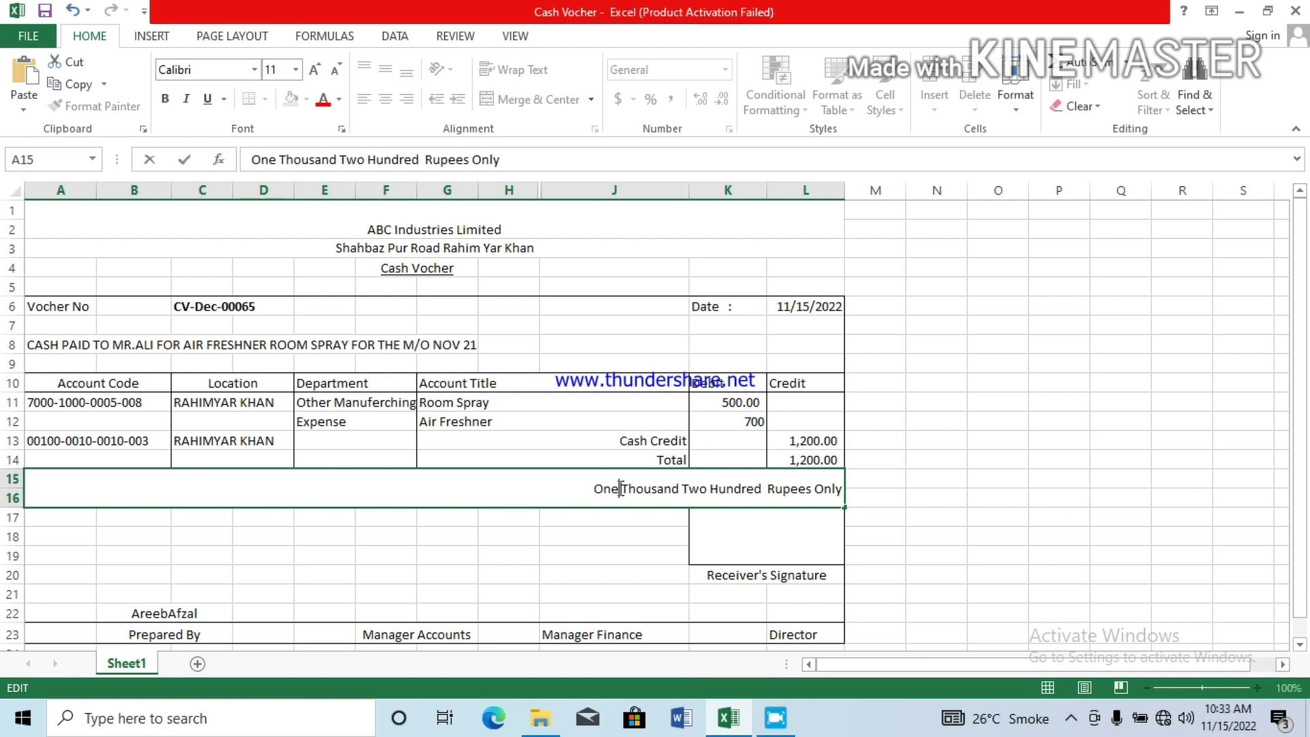
{"action": "left_click", "coordinate": [607, 525]}
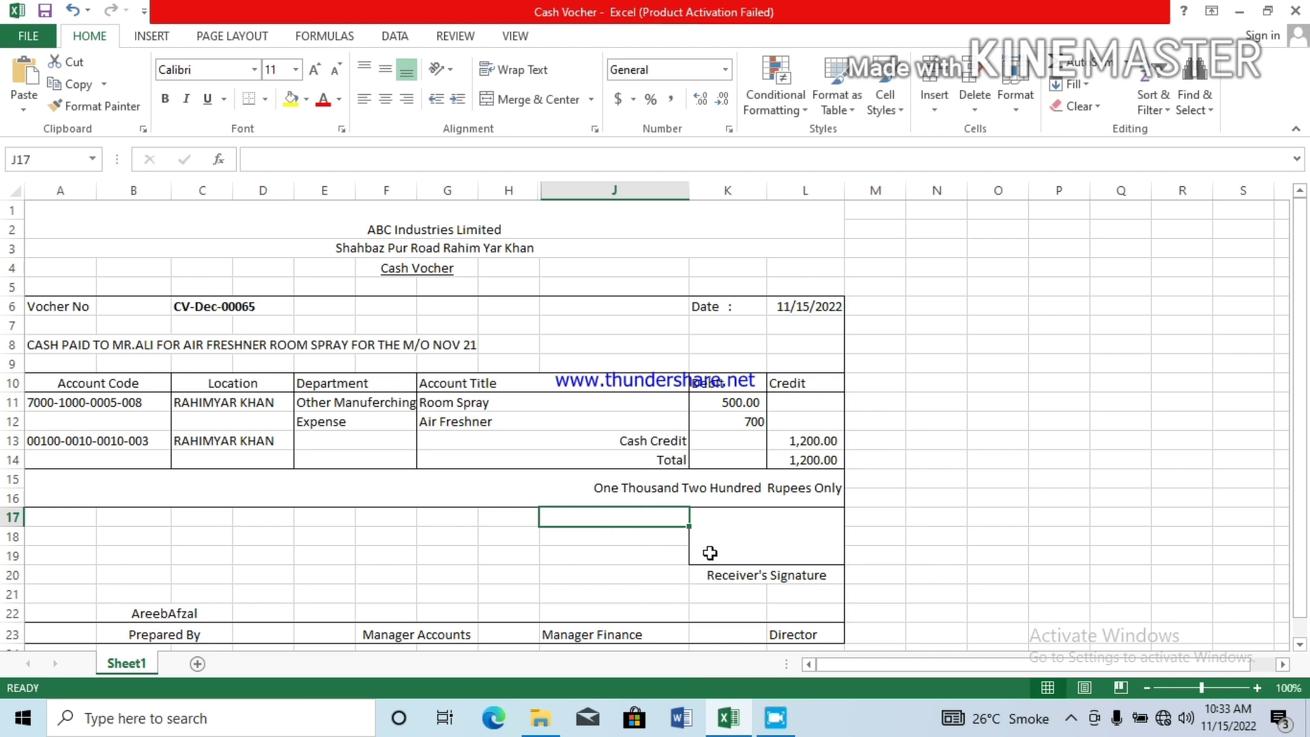
Enter the receiver's name followed by "Purchaser Sign" in the box above "Receiver's Signature" in K17.
{"action": "left_click", "coordinate": [743, 544]}
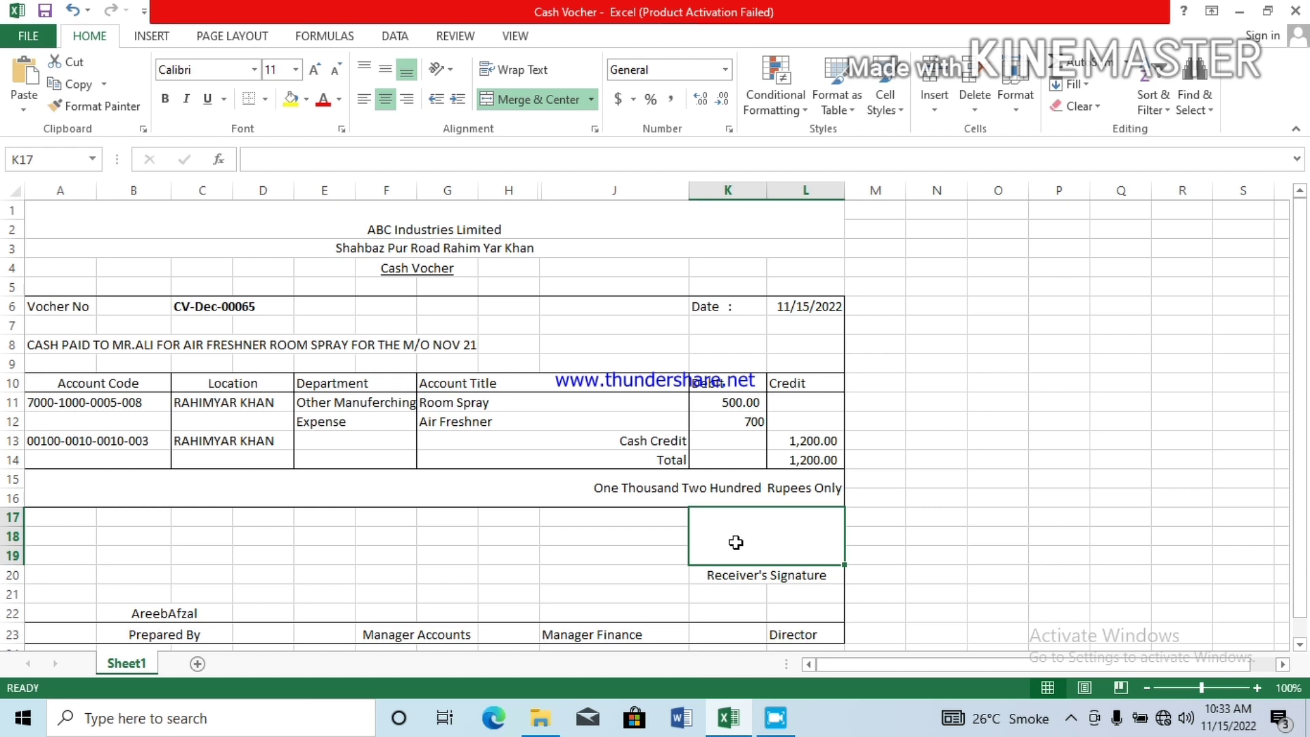
{"action": "type", "text": "Ali"}
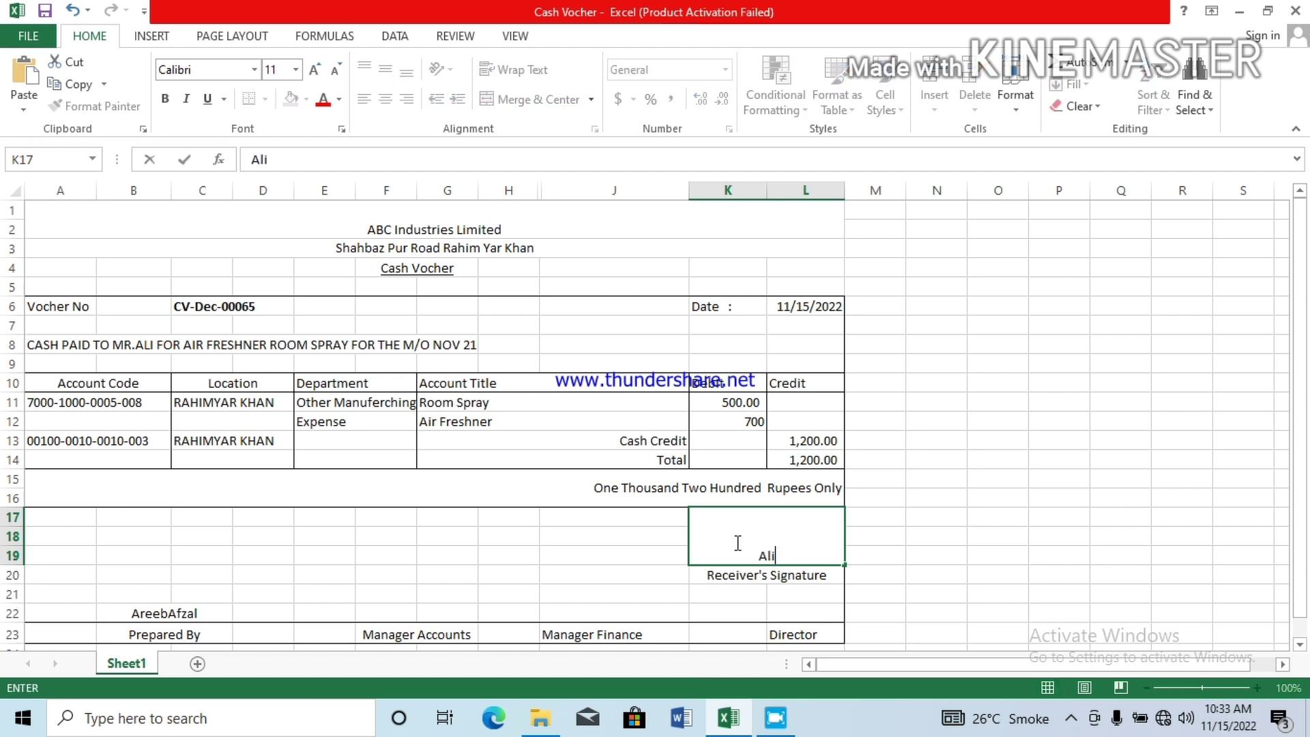
{"action": "type", "text": " Purchaser Sign"}
{"action": "key", "text": "Return"}
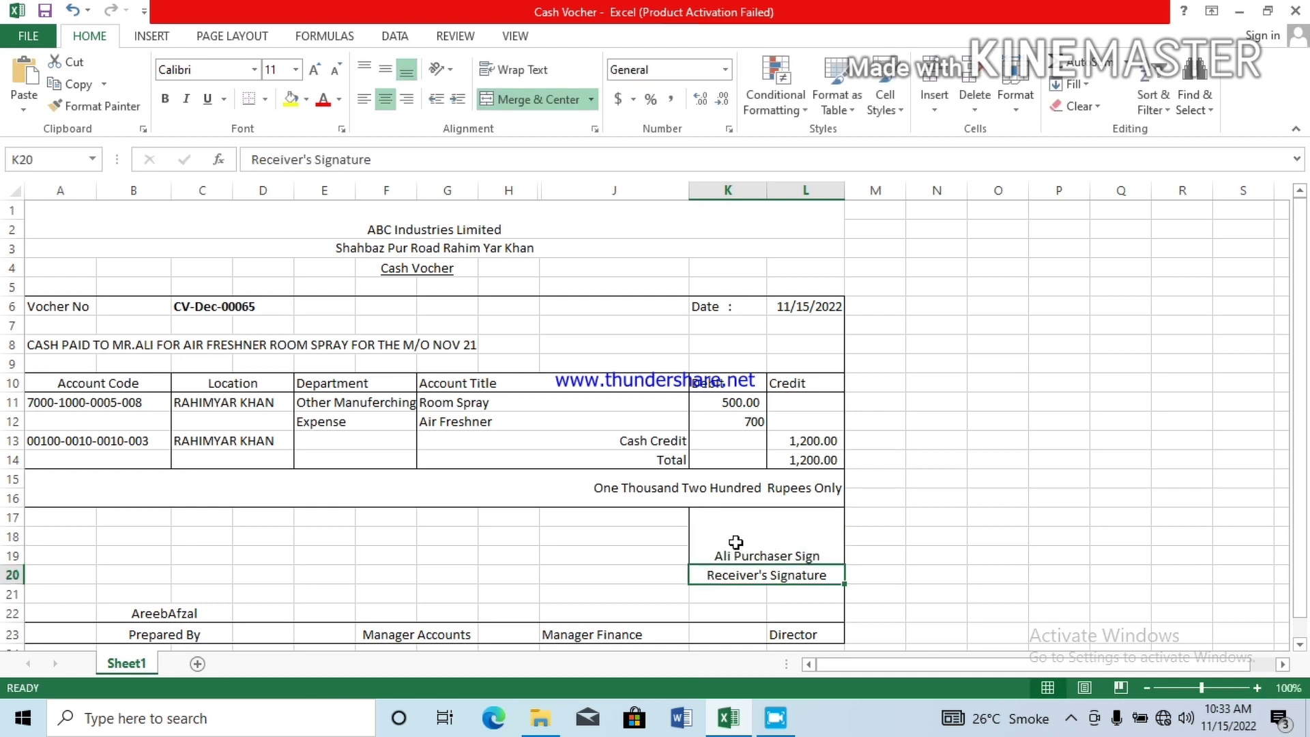
Review the voucher's signature spaces for the receiver, Prepared By, Manager Accounts, Manager Finance and Director.
{"action": "left_click", "coordinate": [752, 528]}
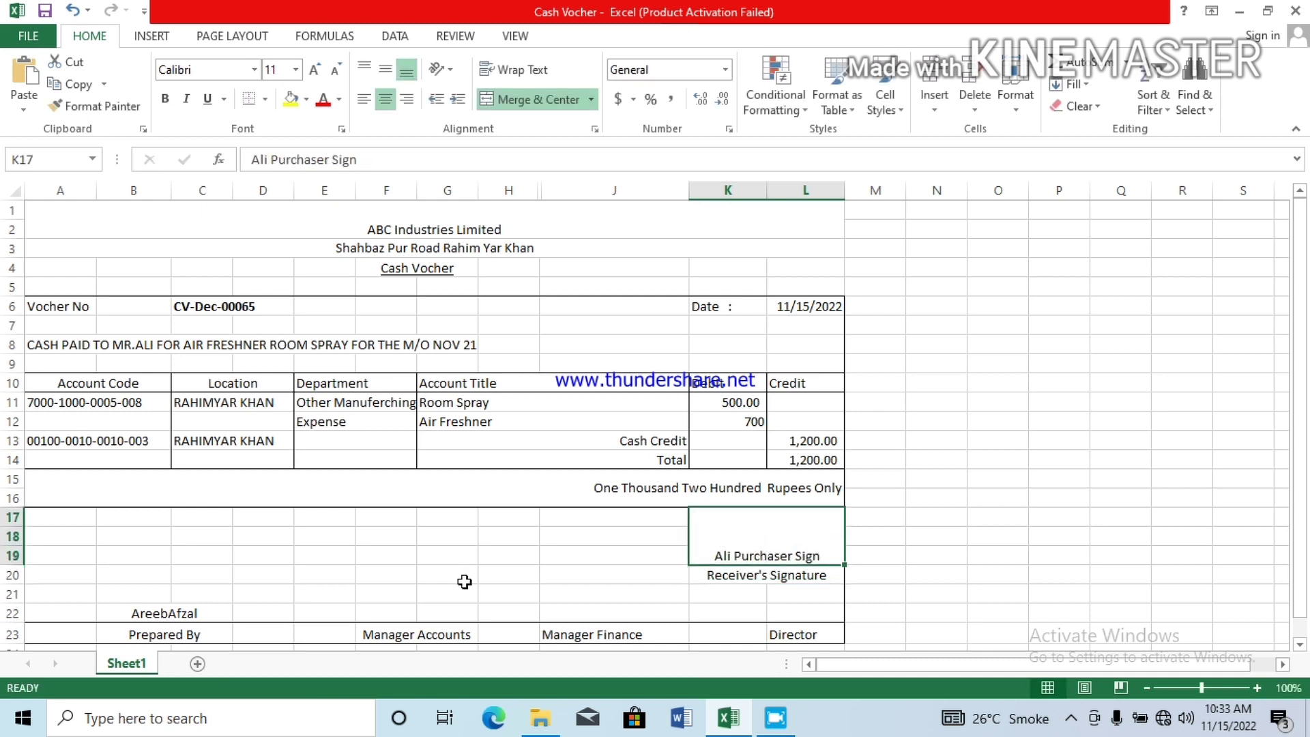
{"action": "left_click", "coordinate": [167, 616]}
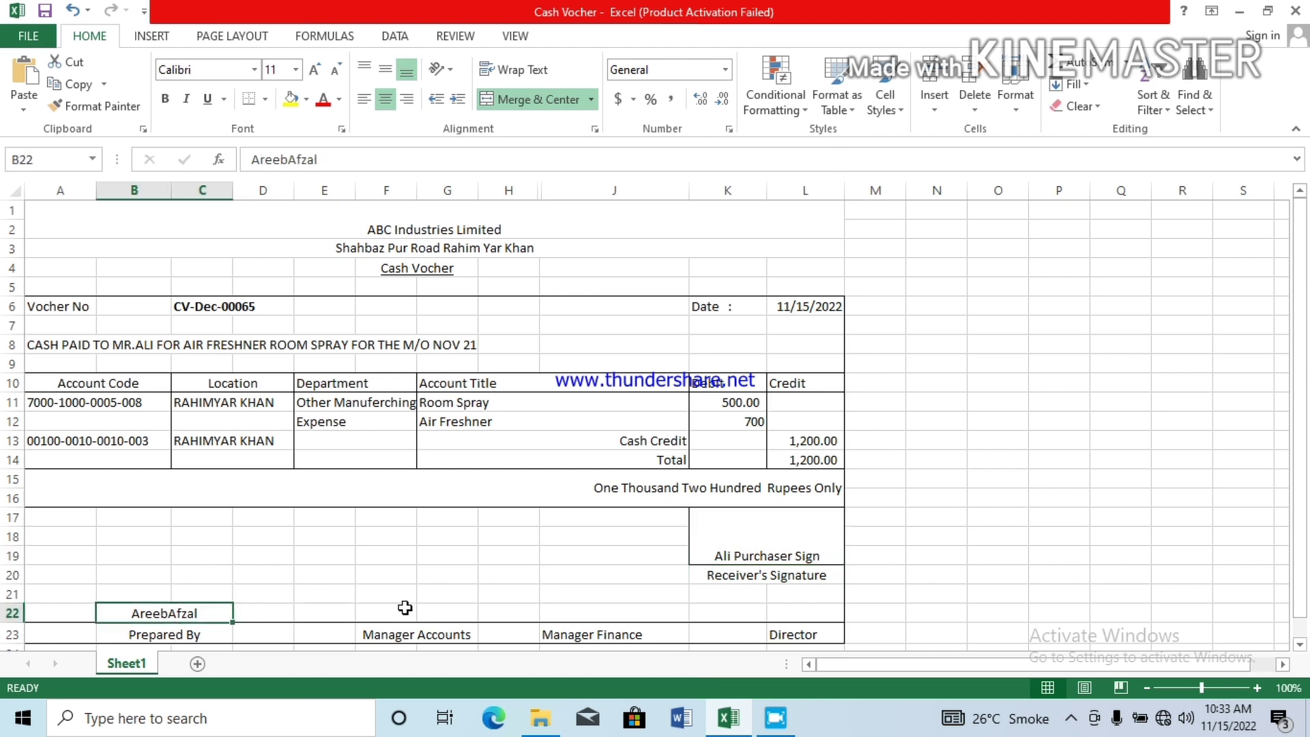
{"action": "left_click", "coordinate": [405, 609]}
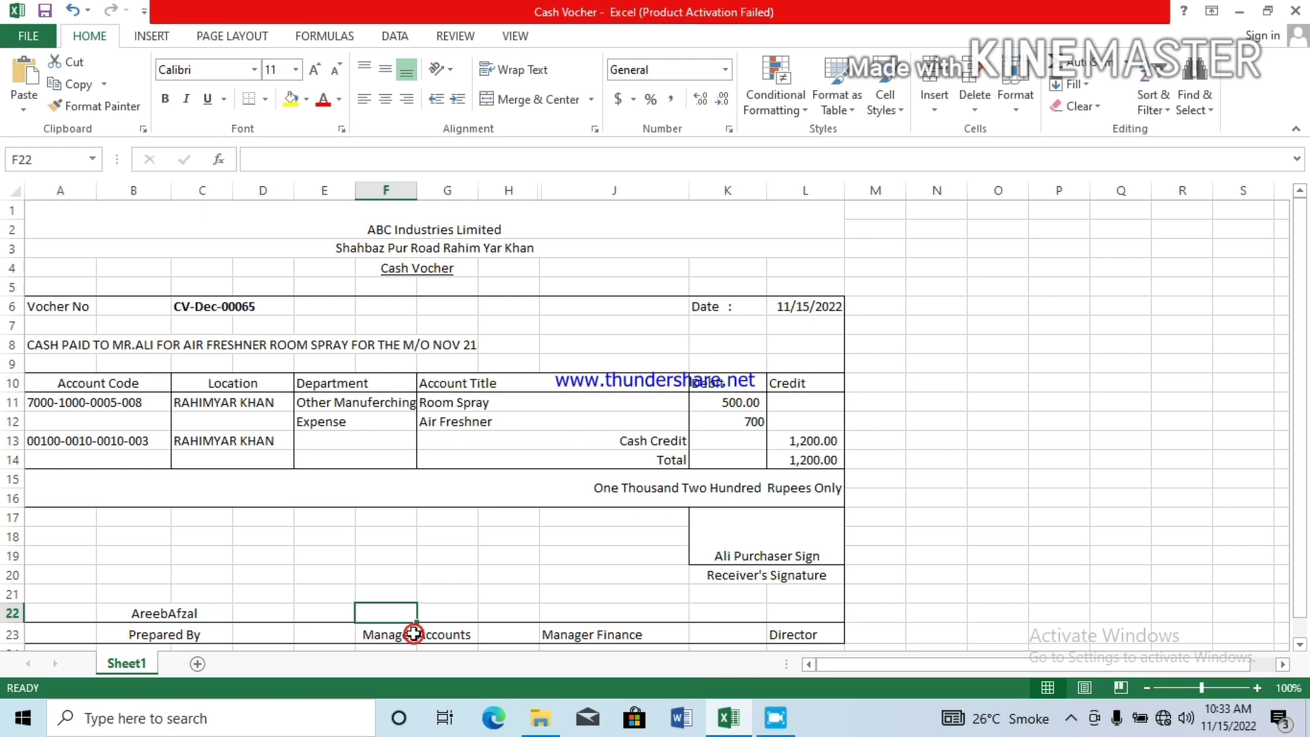
{"action": "left_click", "coordinate": [414, 633]}
{"action": "left_click_drag", "start_coordinate": [433, 617], "coordinate": [549, 622]}
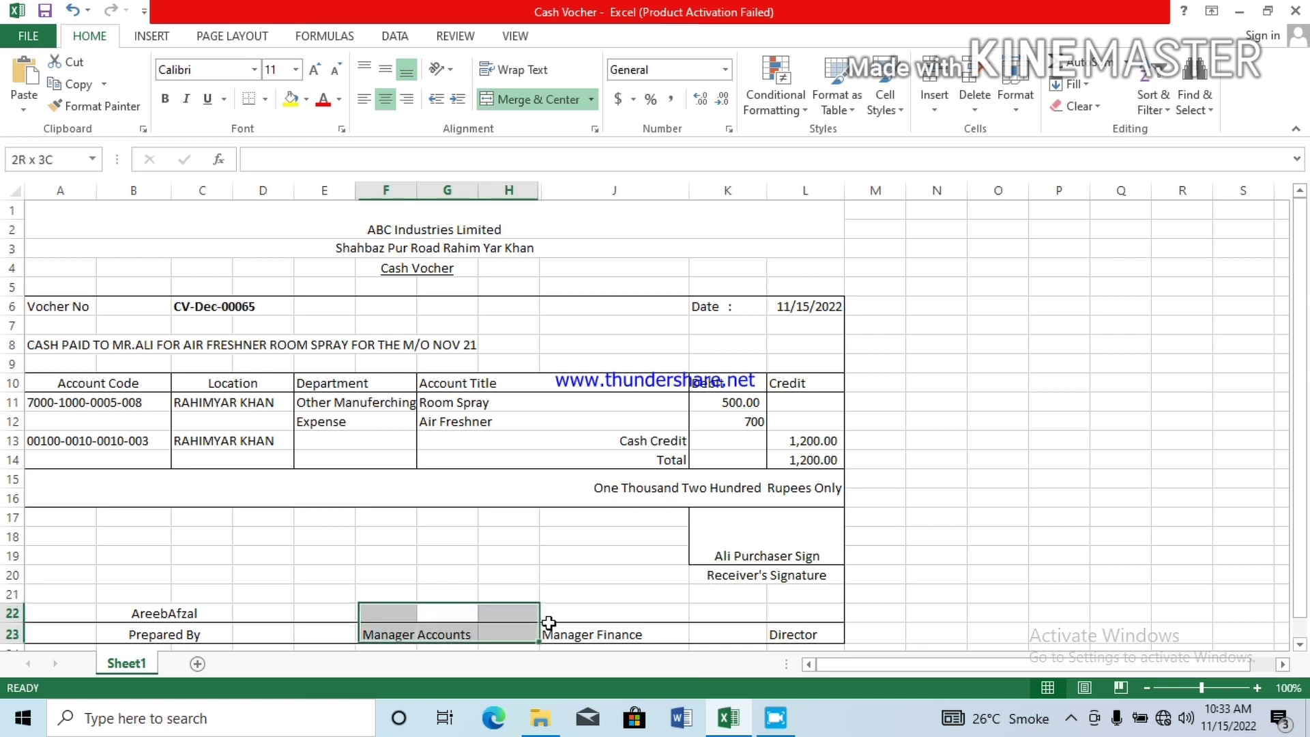
{"action": "left_click", "coordinate": [559, 631]}
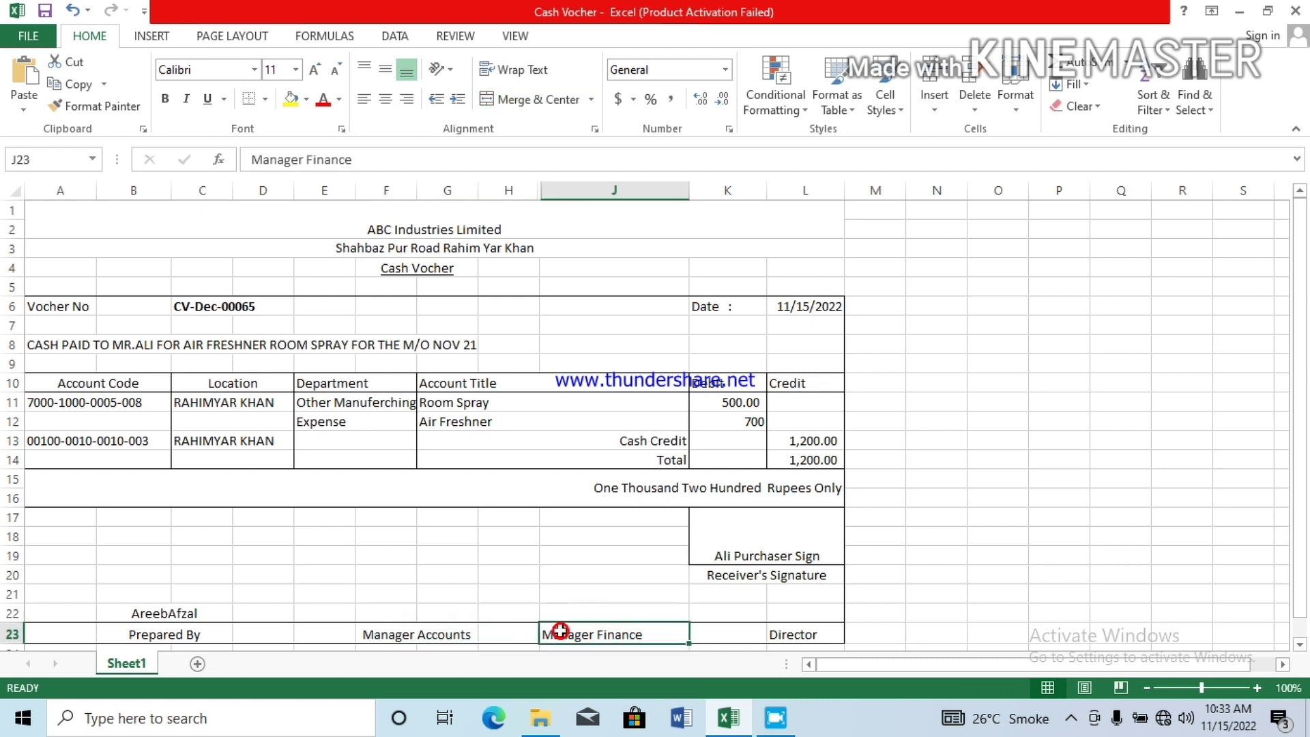
{"action": "left_click", "coordinate": [565, 615]}
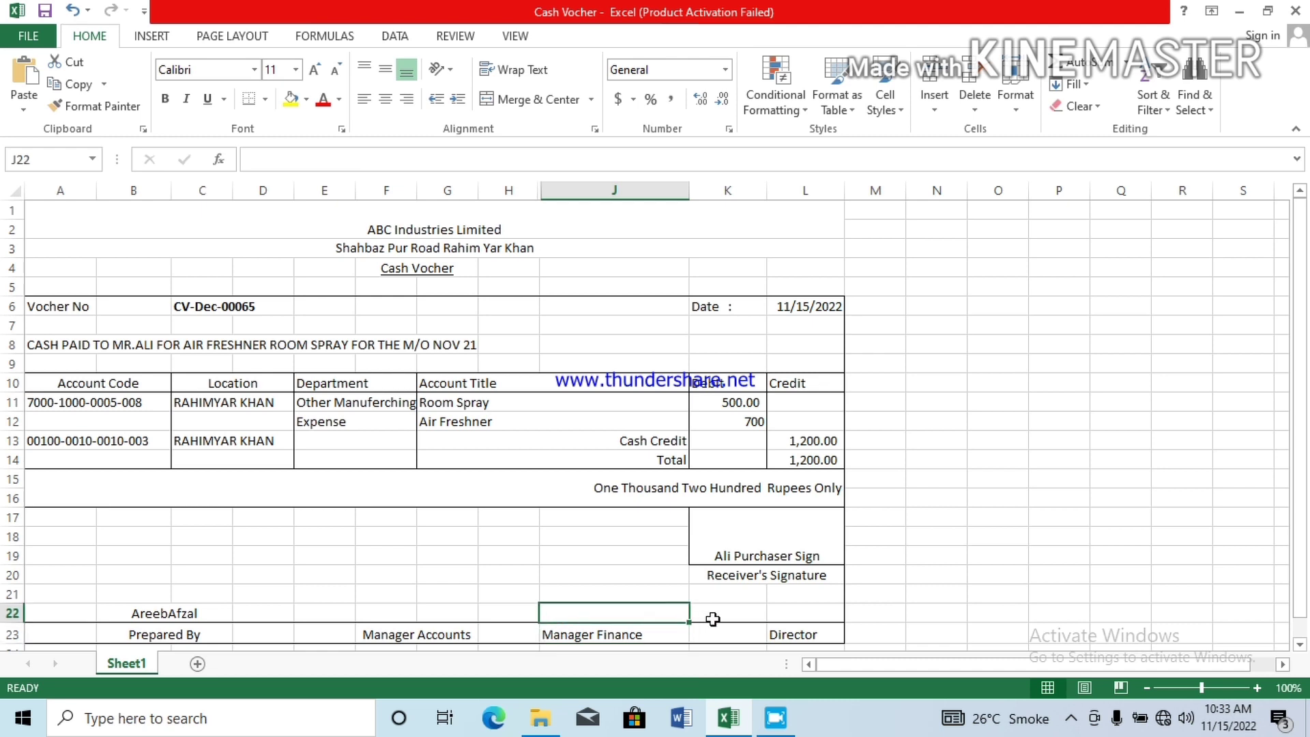
{"action": "left_click", "coordinate": [785, 621]}
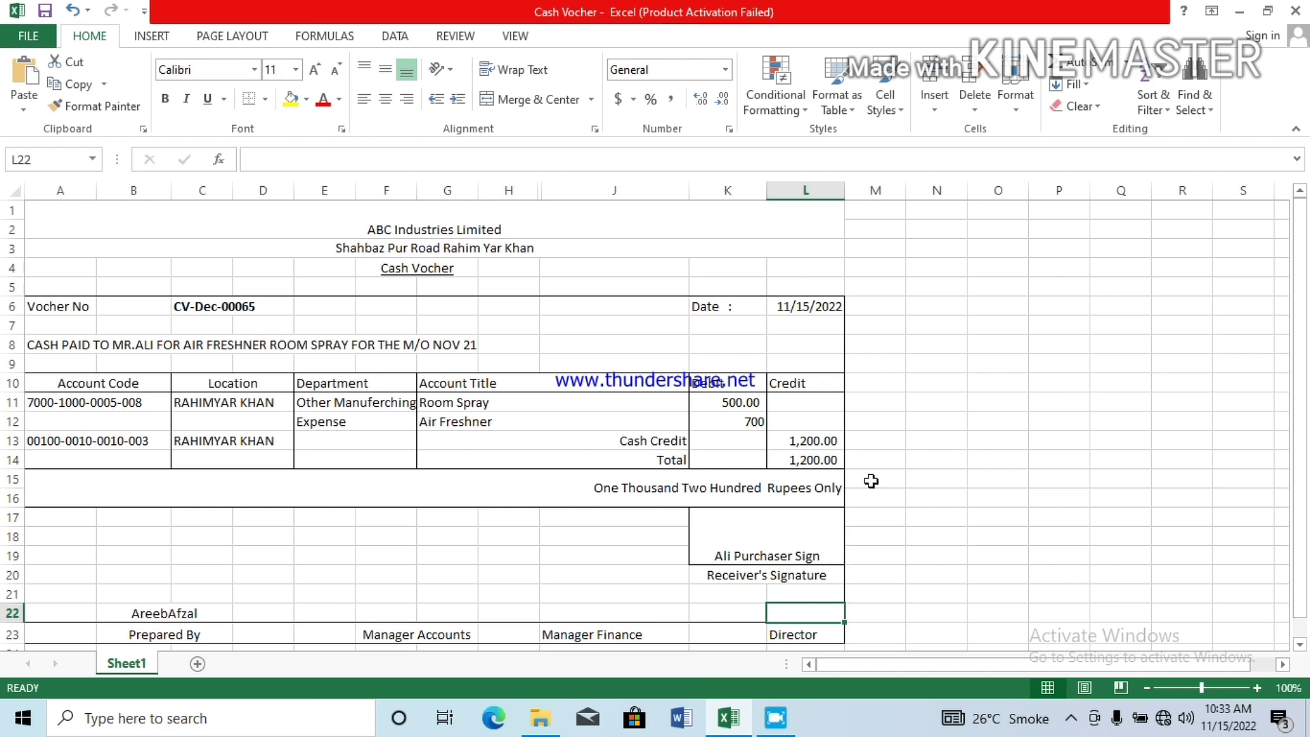
{"action": "left_click", "coordinate": [903, 420]}
{"action": "key", "text": "Down"}
{"action": "key", "text": "Down"}
{"action": "key", "text": "Down"}
{"action": "key", "text": "Down"}
{"action": "key", "text": "Down"}
{"action": "key", "text": "Down"}
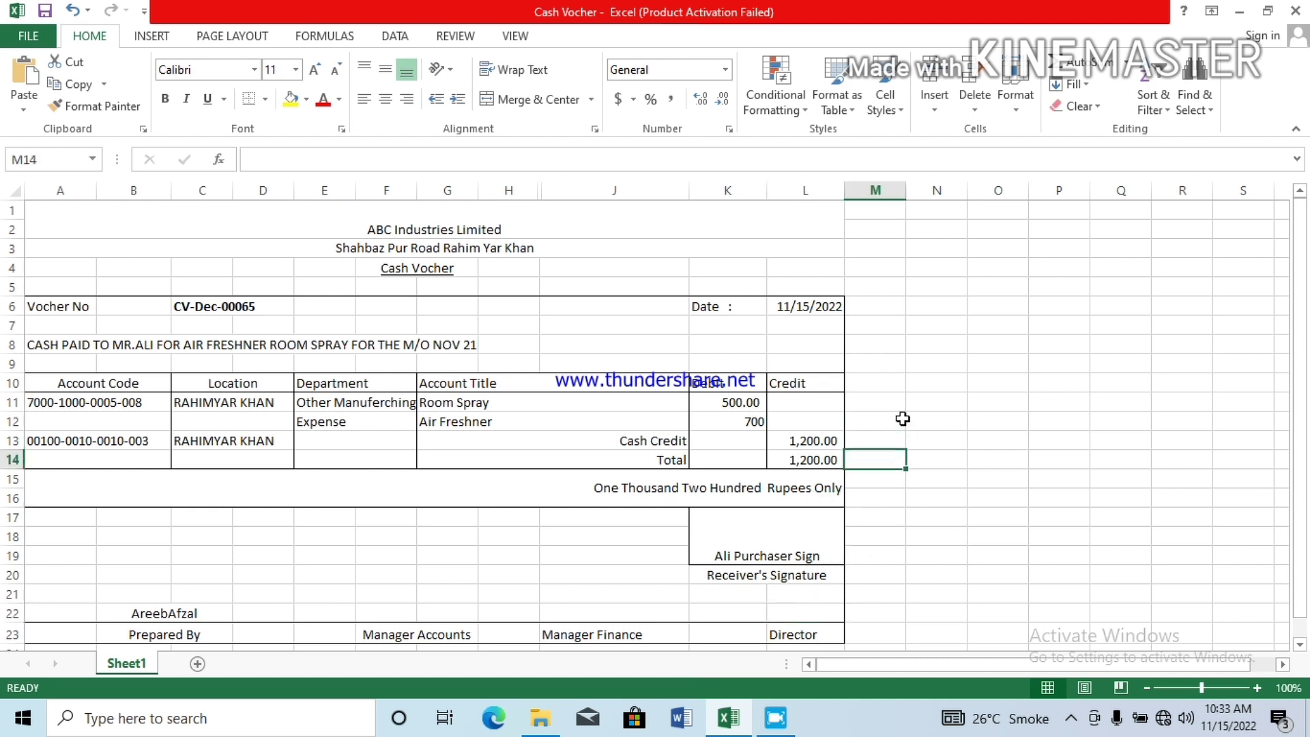
{"action": "key", "text": "Down"}
{"action": "key", "text": "Down"}
{"action": "key", "text": "Down"}
{"action": "key", "text": "Down"}
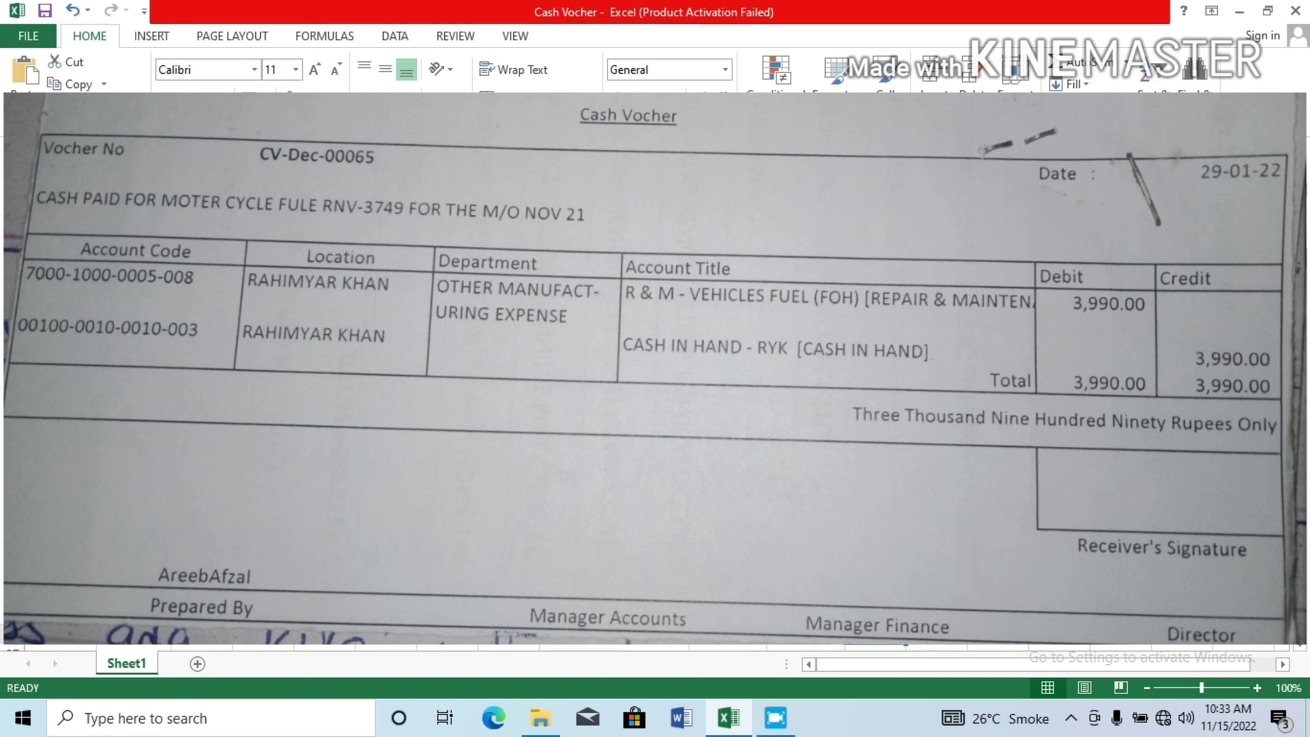
{"action": "left_click", "coordinate": [771, 728]}
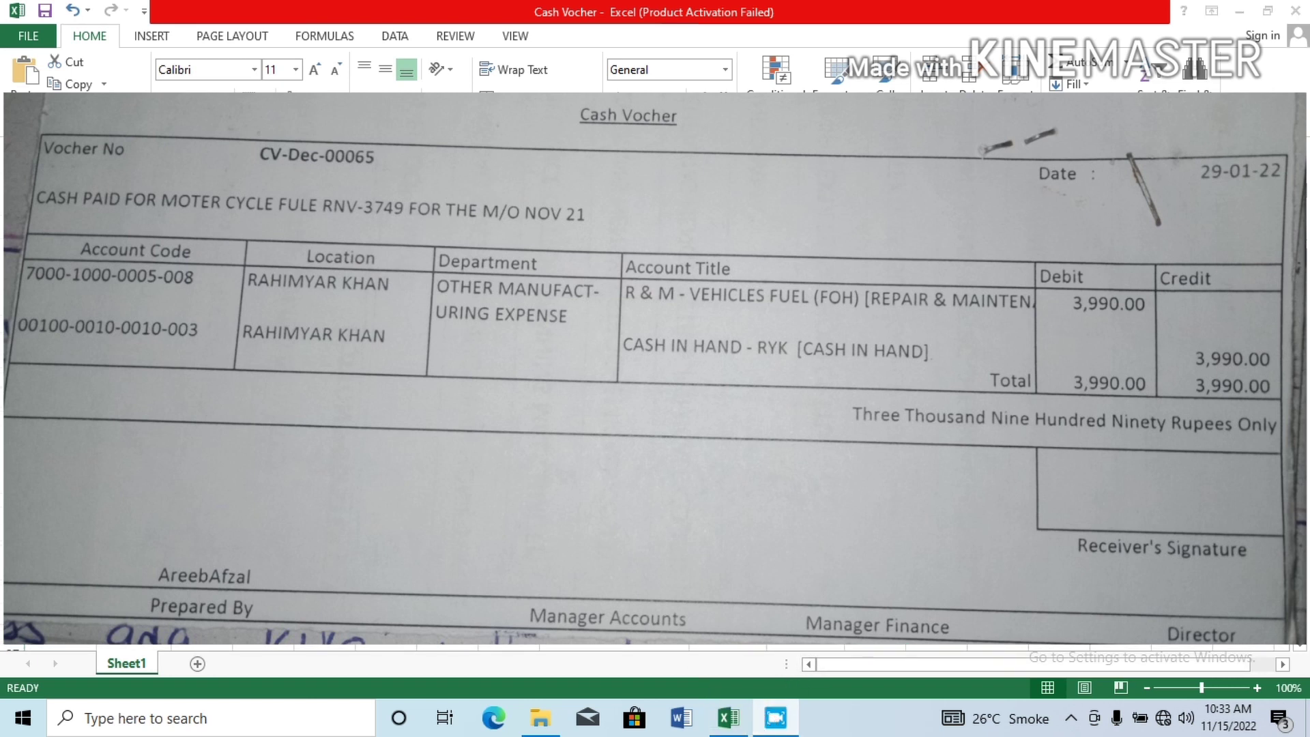